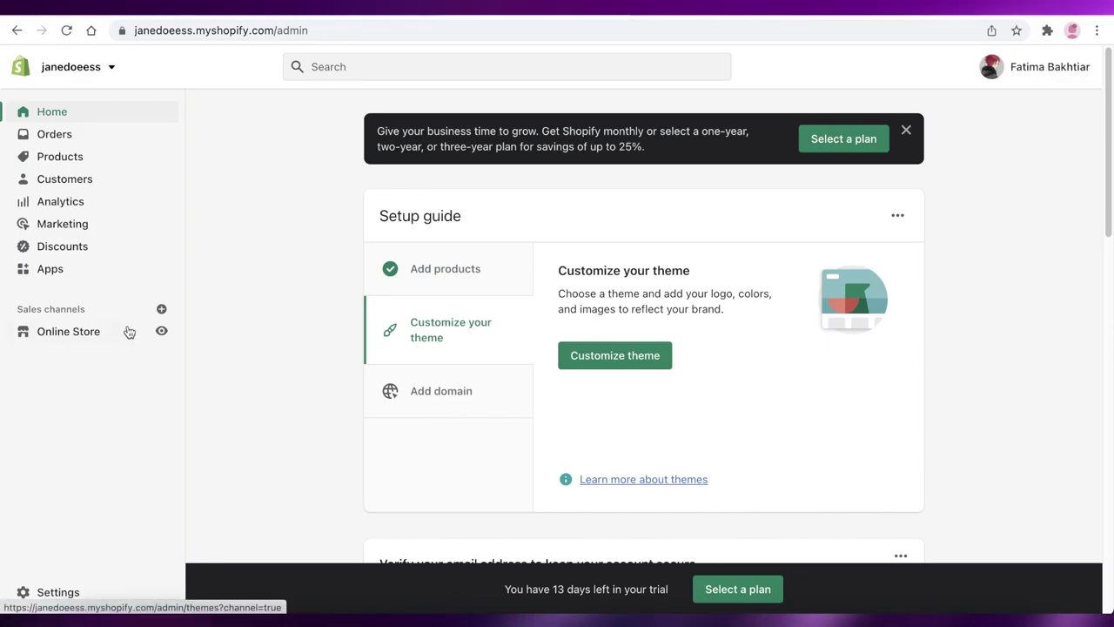
Close the 'Select a plan' savings banner so the Home page shows the Setup guide
scroll(315, 410, down, 5)
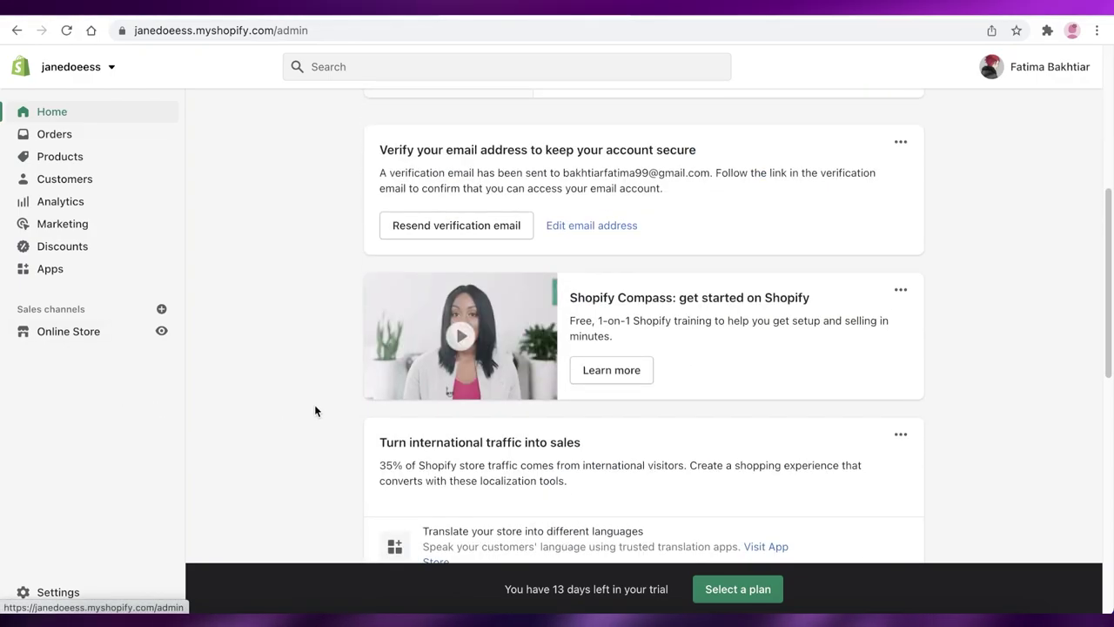
scroll(315, 409, down, 5)
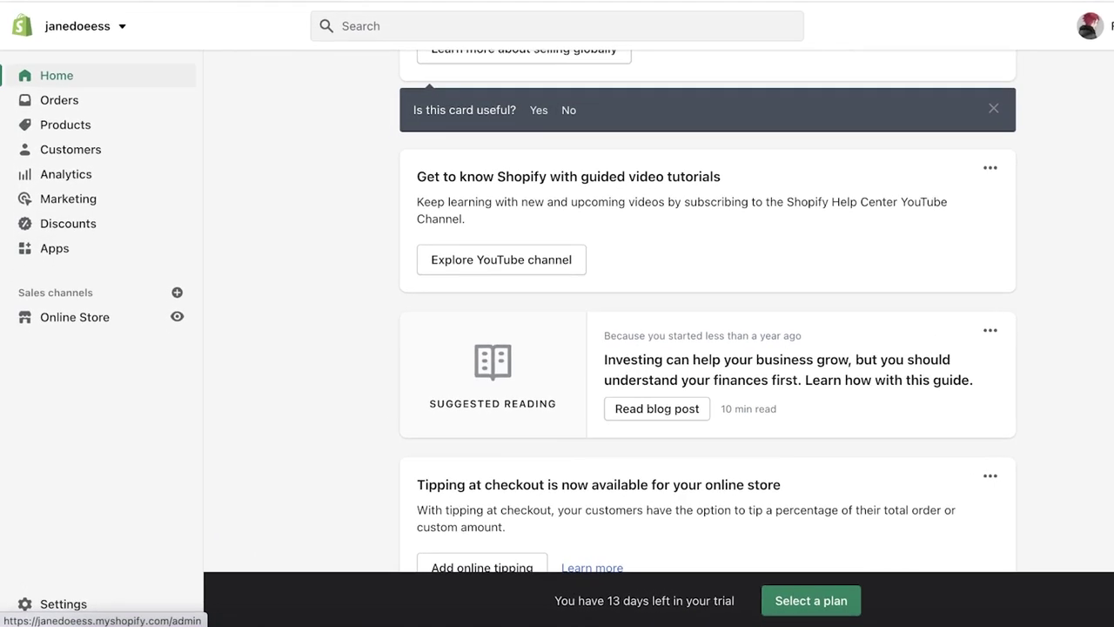
scroll(706, 330, up, 10)
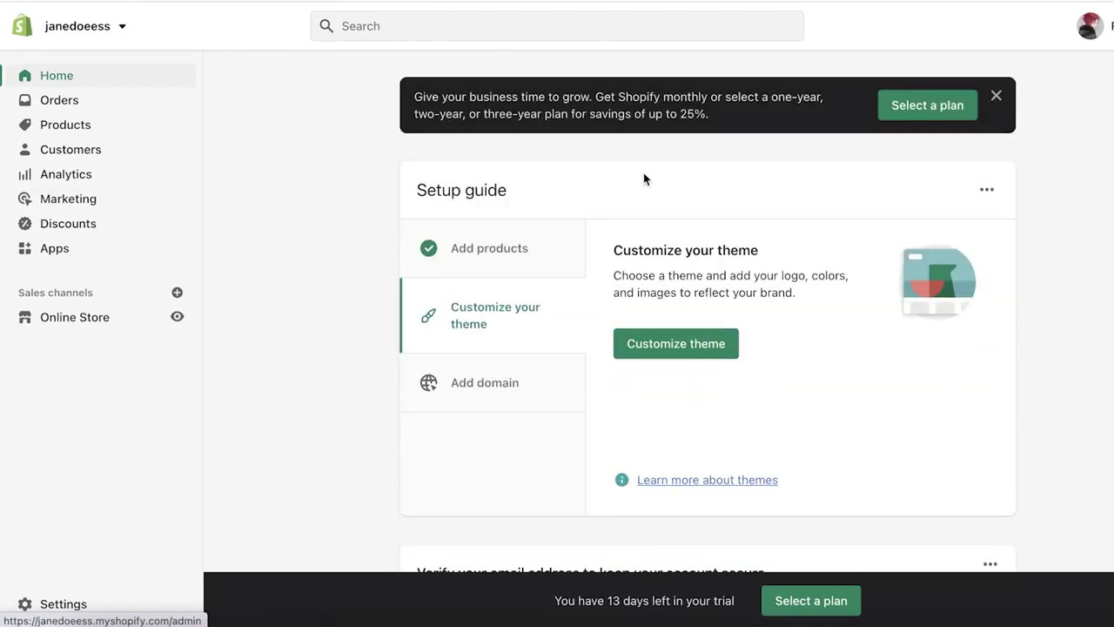
click(996, 94)
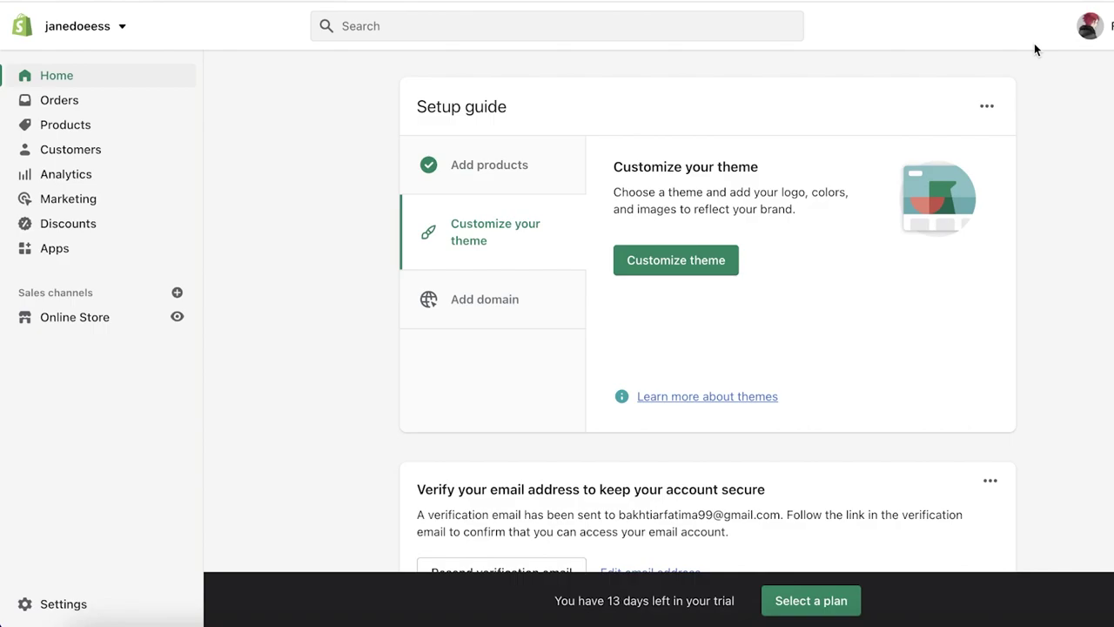
scroll(1032, 209, down, 1)
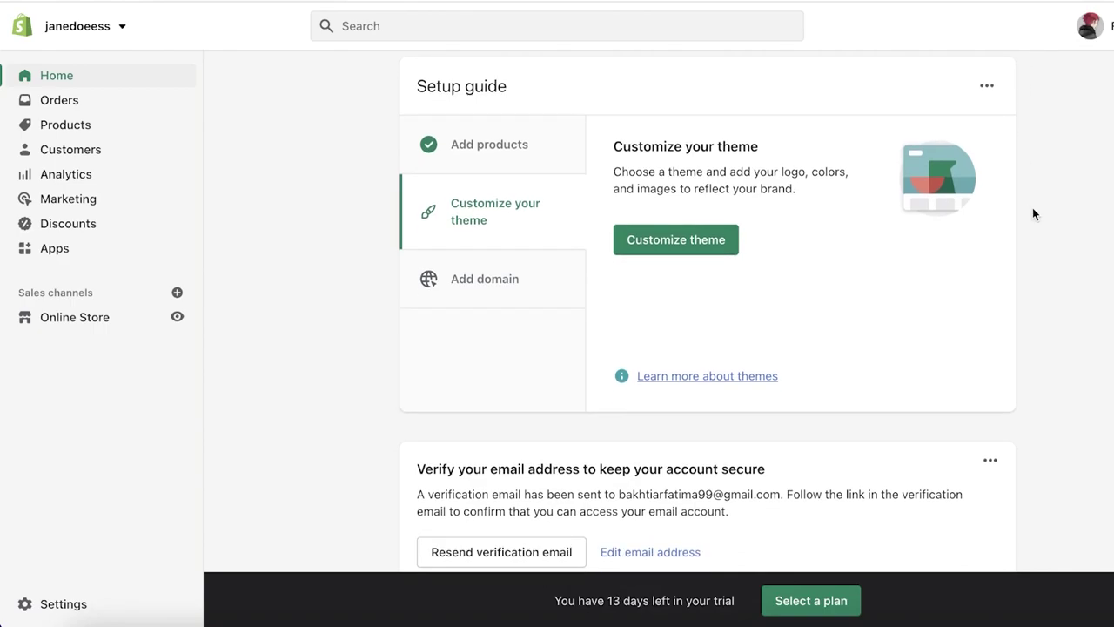
scroll(687, 339, down, 10)
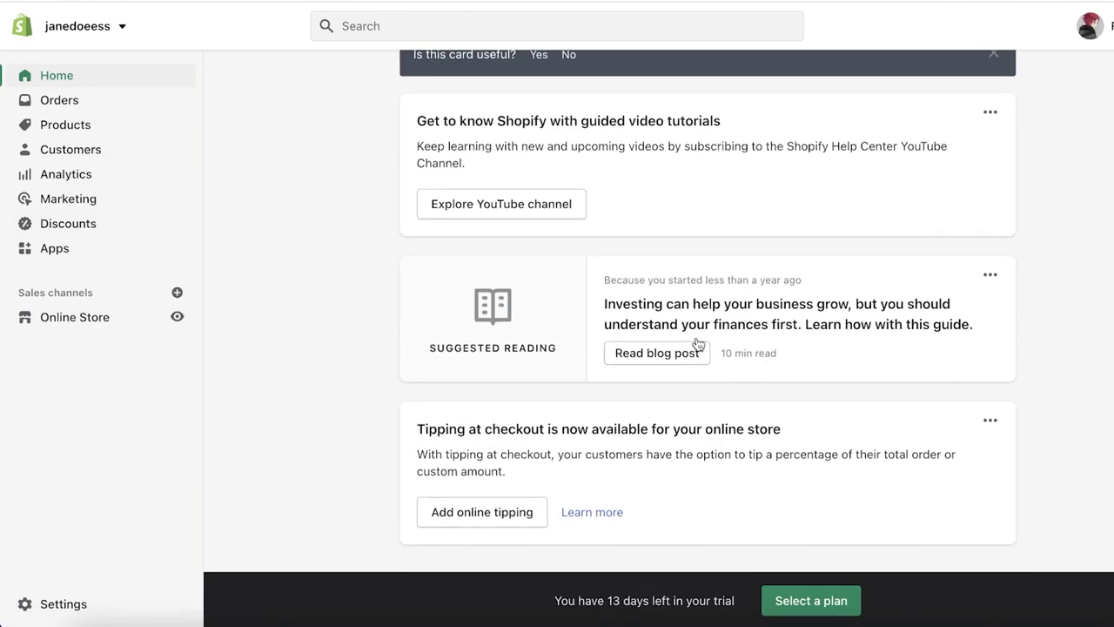
scroll(687, 333, up, 10)
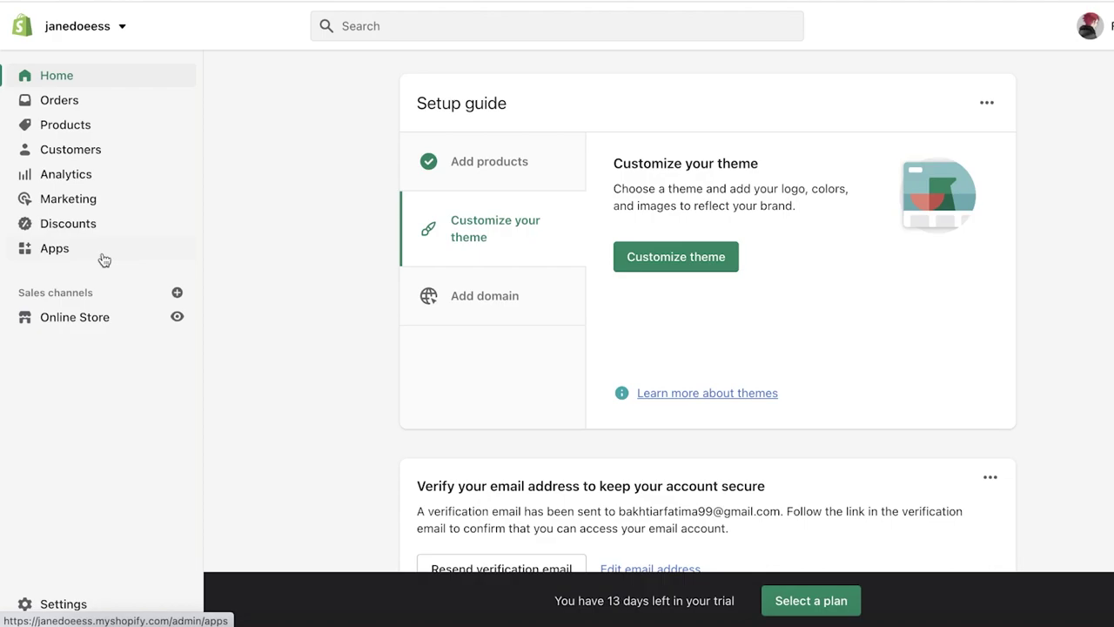
Go to the Apps page and view the empty Find products recommendations
click(54, 249)
scroll(821, 169, down, 2)
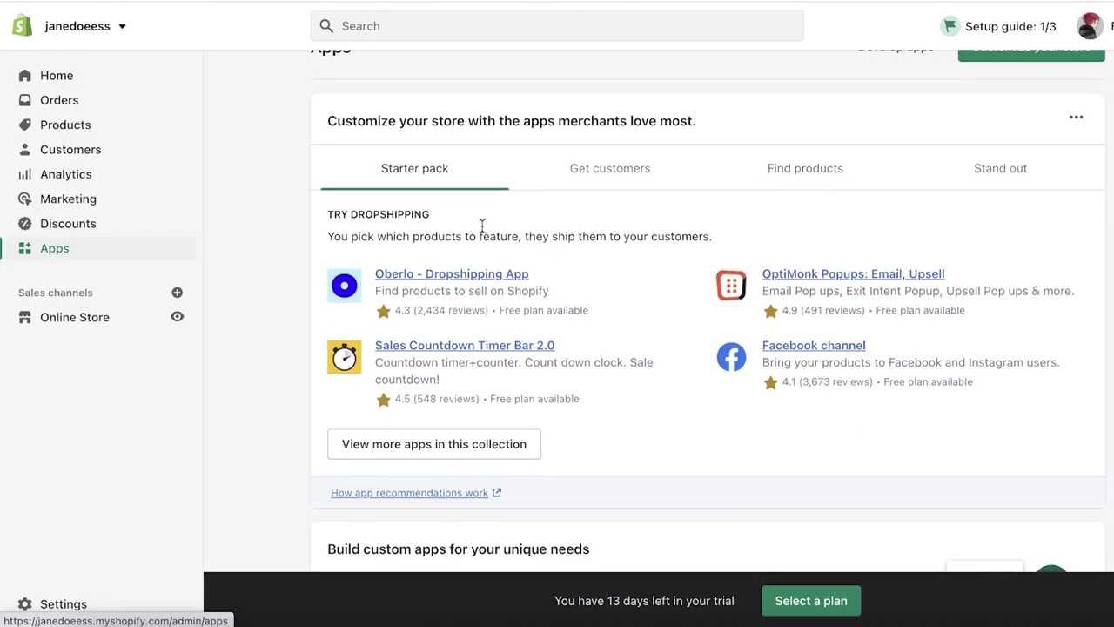
scroll(599, 313, up, 2)
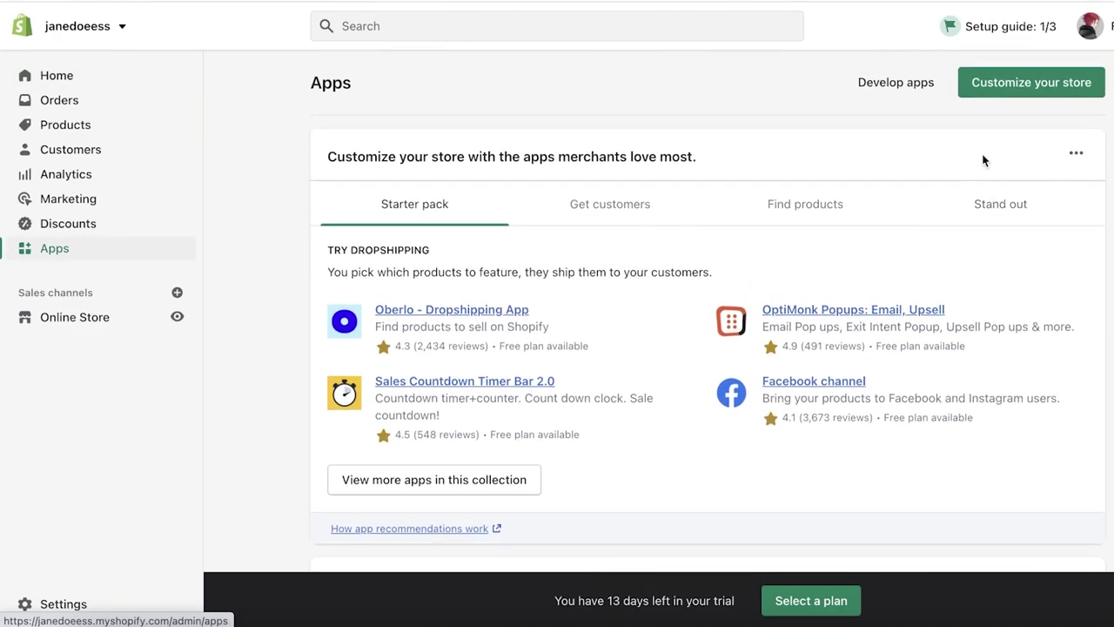
scroll(335, 296, down, 4)
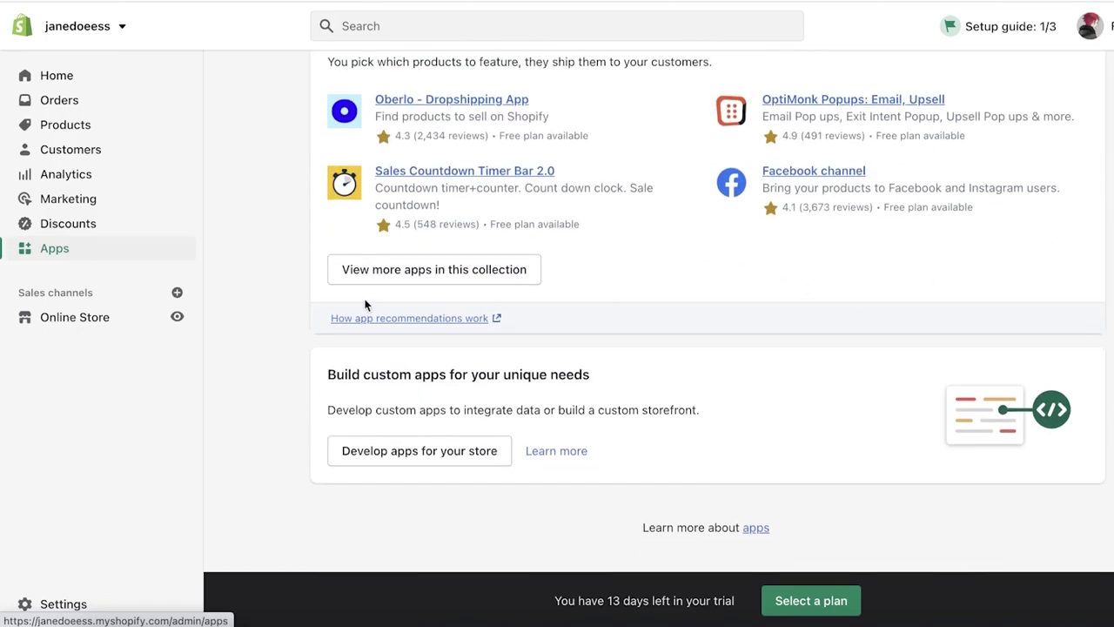
scroll(574, 418, up, 4)
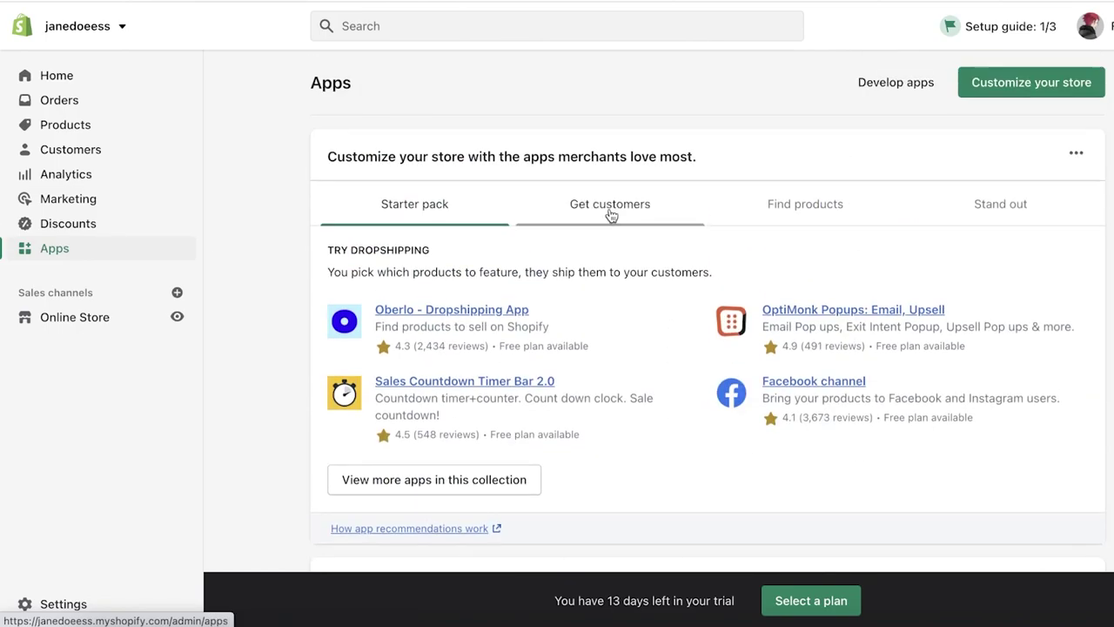
scroll(714, 202, down, 1)
click(807, 178)
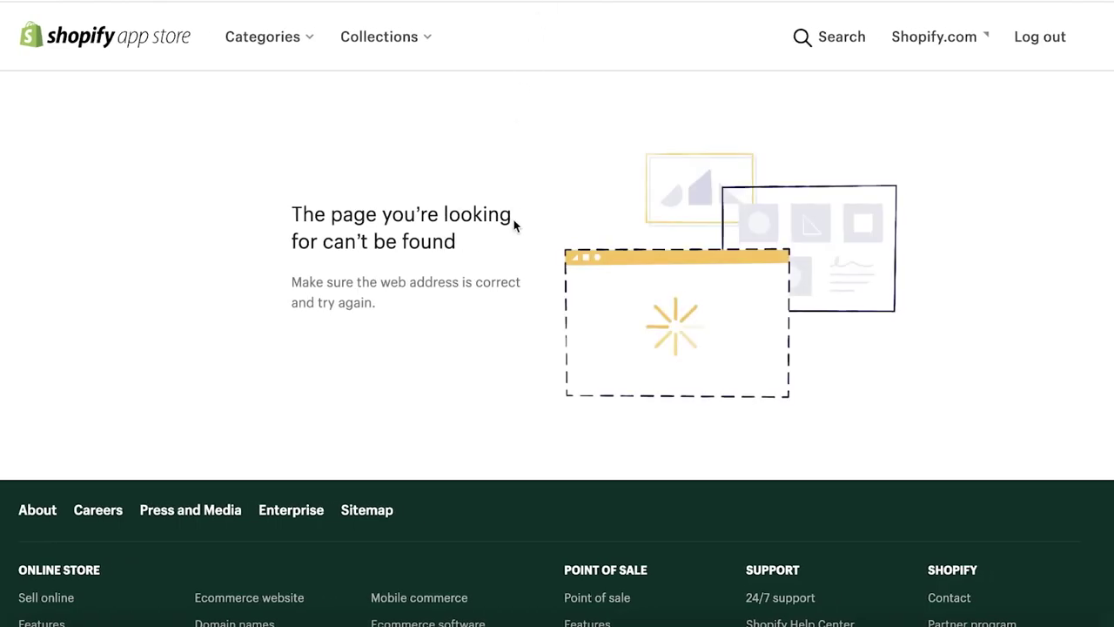
scroll(569, 139, down, 1)
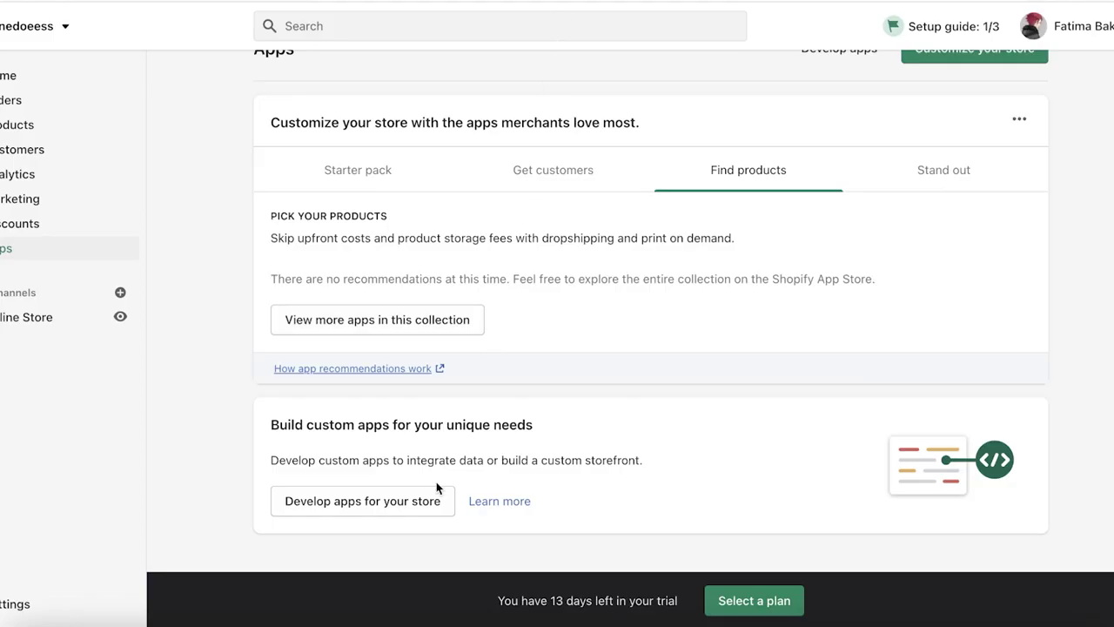
Return to the Starter pack recommendations and search the App Store for 'ti'
click(349, 170)
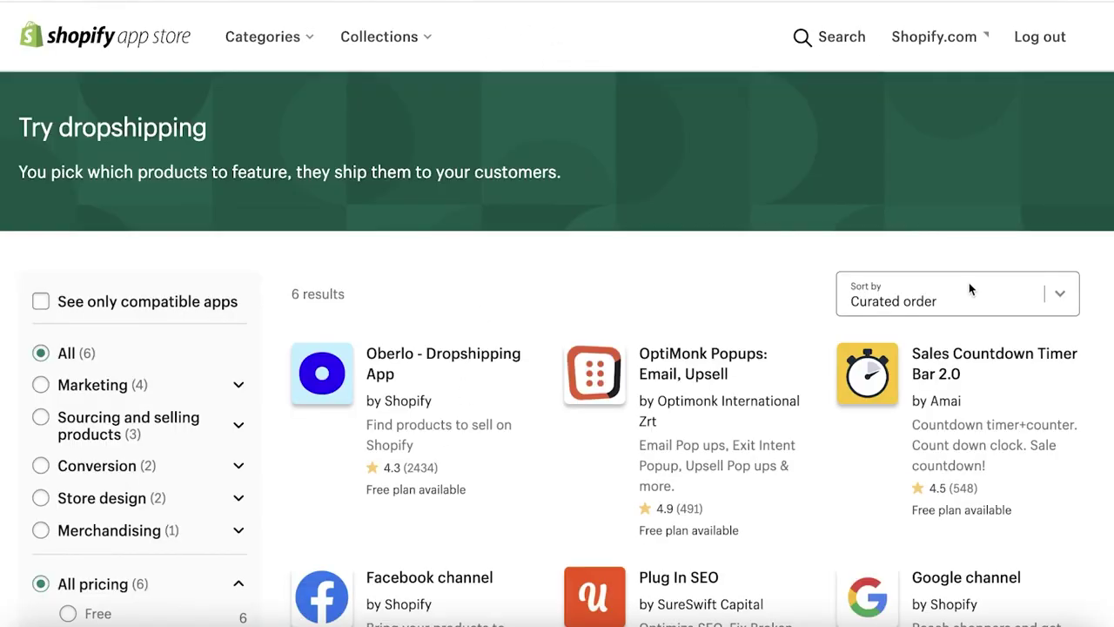
scroll(827, 43, down, 2)
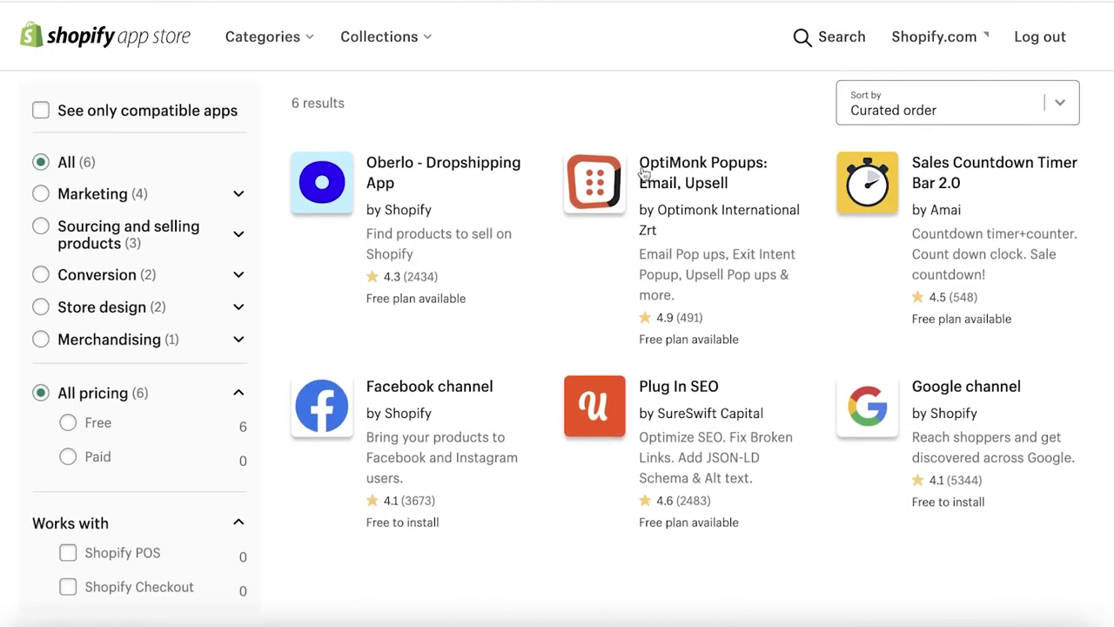
scroll(698, 68, up, 2)
click(797, 40)
text(ti)
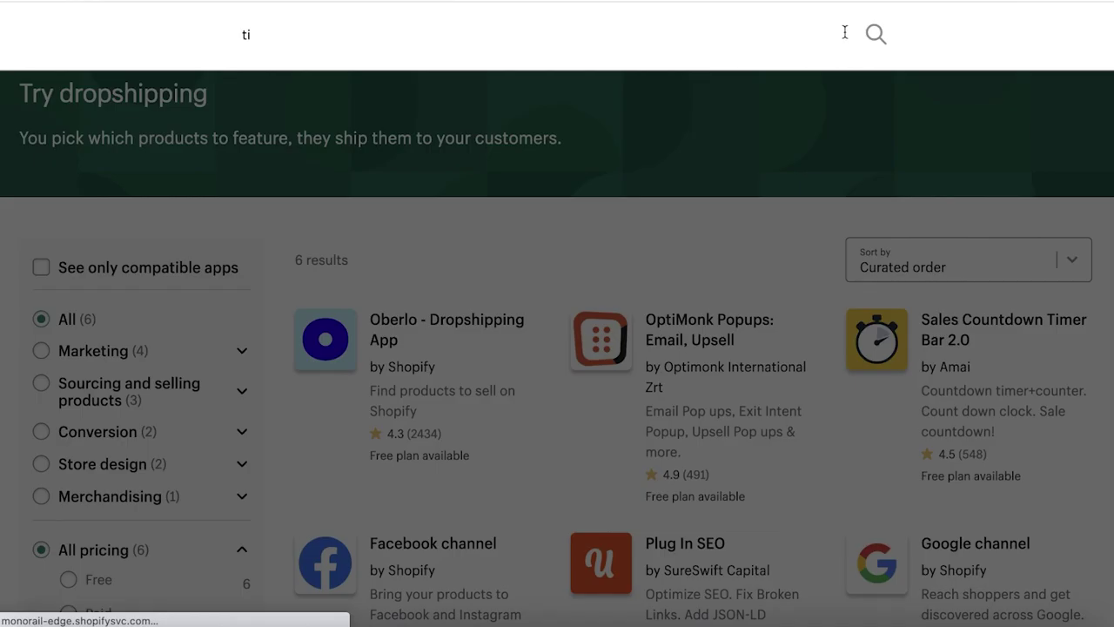
key(Return)
scroll(536, 427, down, 5)
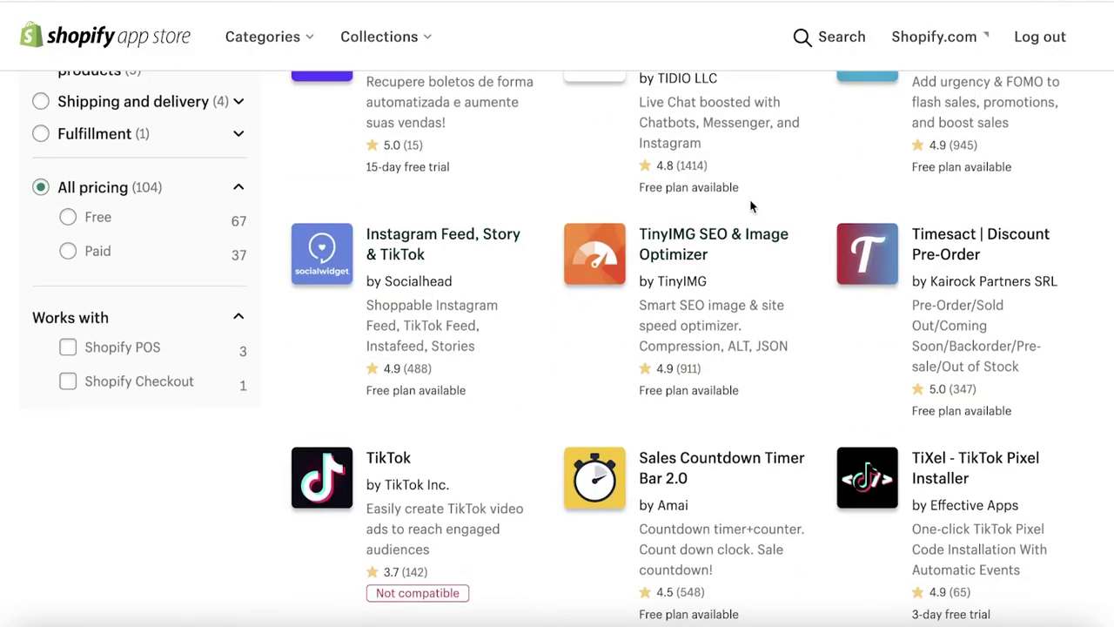
scroll(957, 239, down, 4)
scroll(964, 243, down, 3)
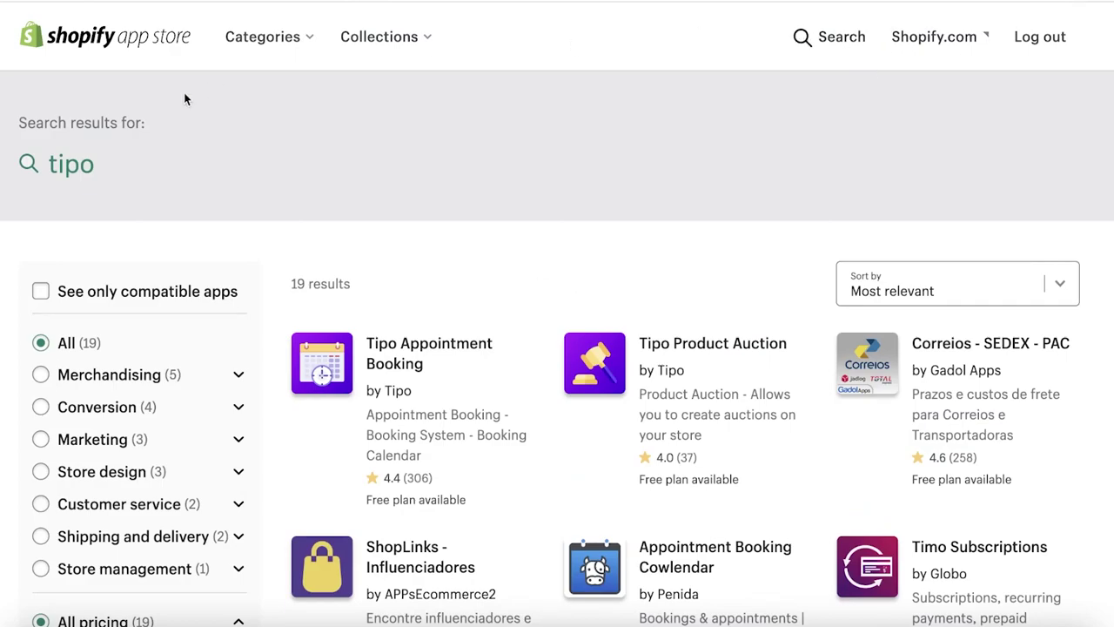
Change the App Store search to 'tipo' and browse its 19 results
click(831, 36)
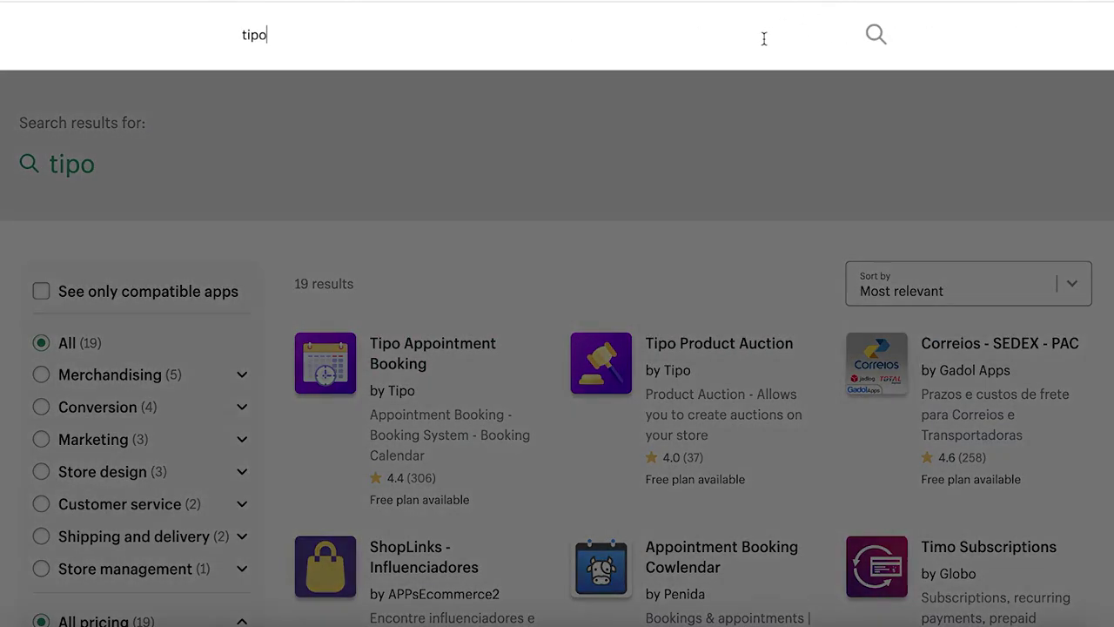
key(BackSpace)
key(BackSpace)
key(BackSpace)
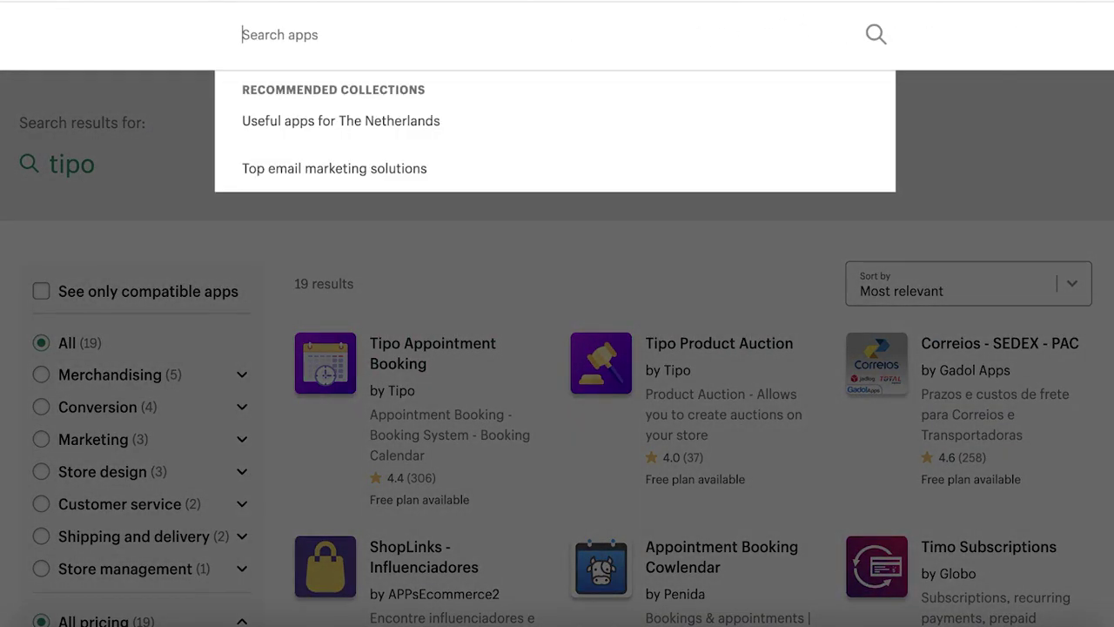
text(tipo)
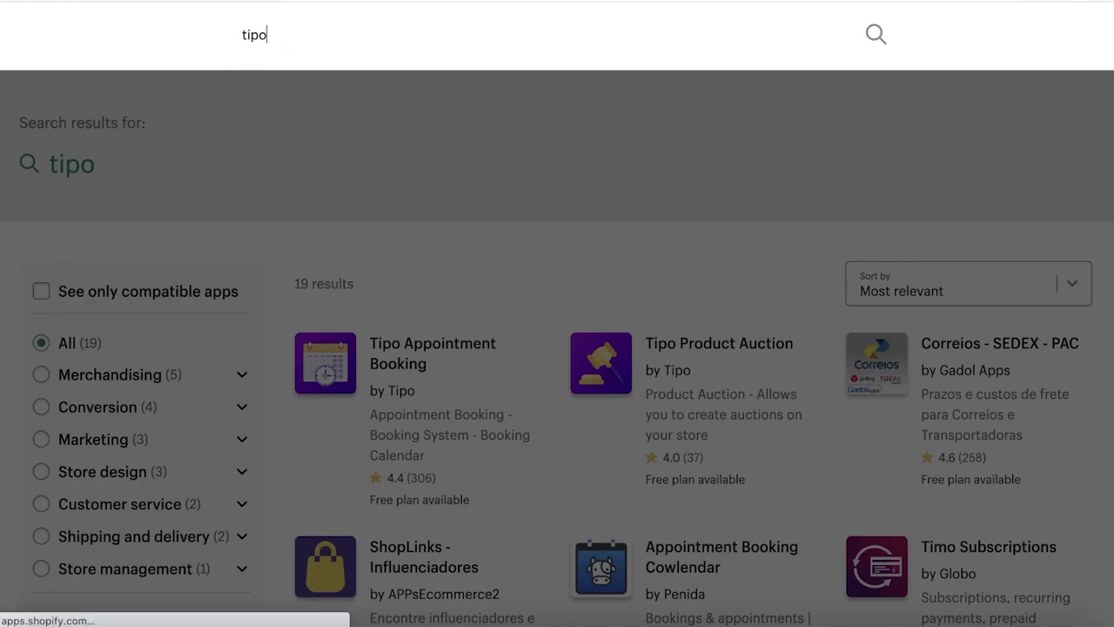
scroll(584, 315, down, 1)
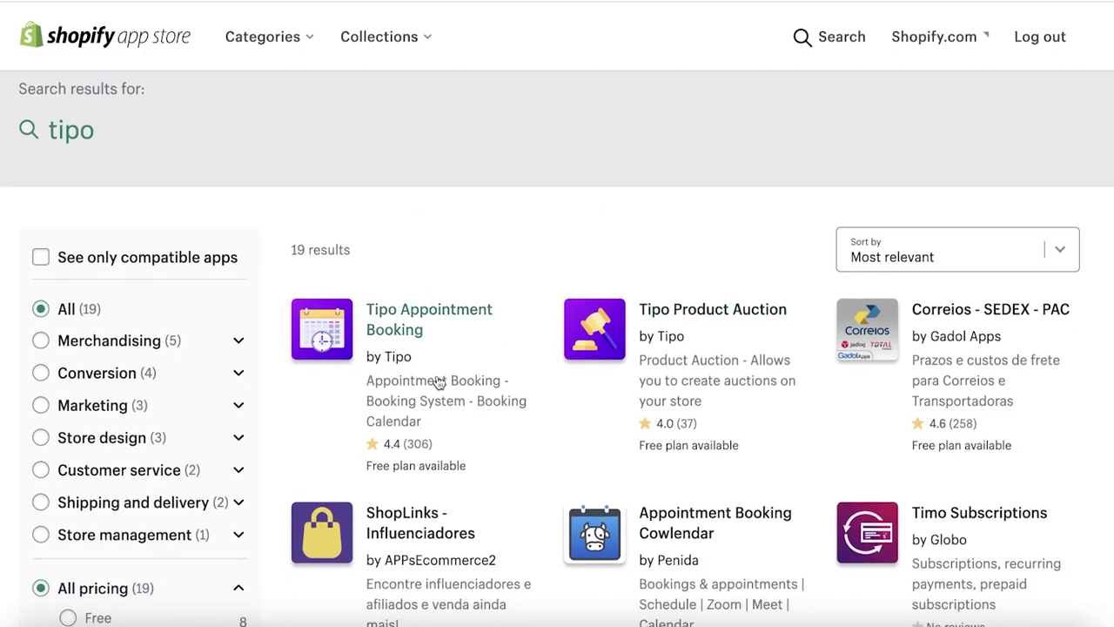
Start installing Tipo Appointment Booking and review its requested data permissions
click(401, 326)
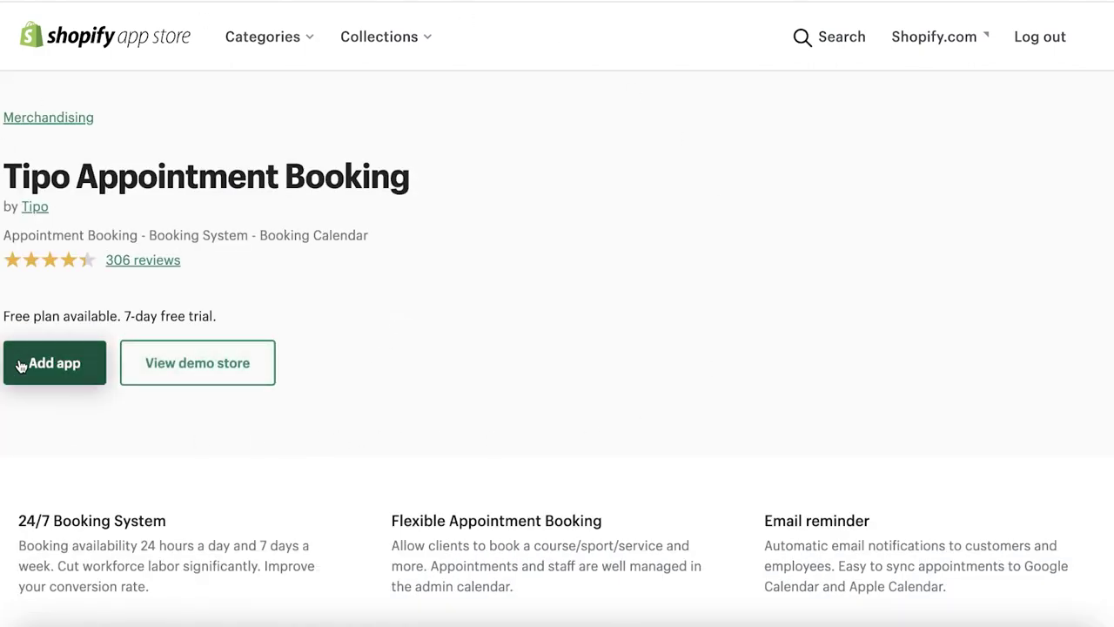
click(24, 380)
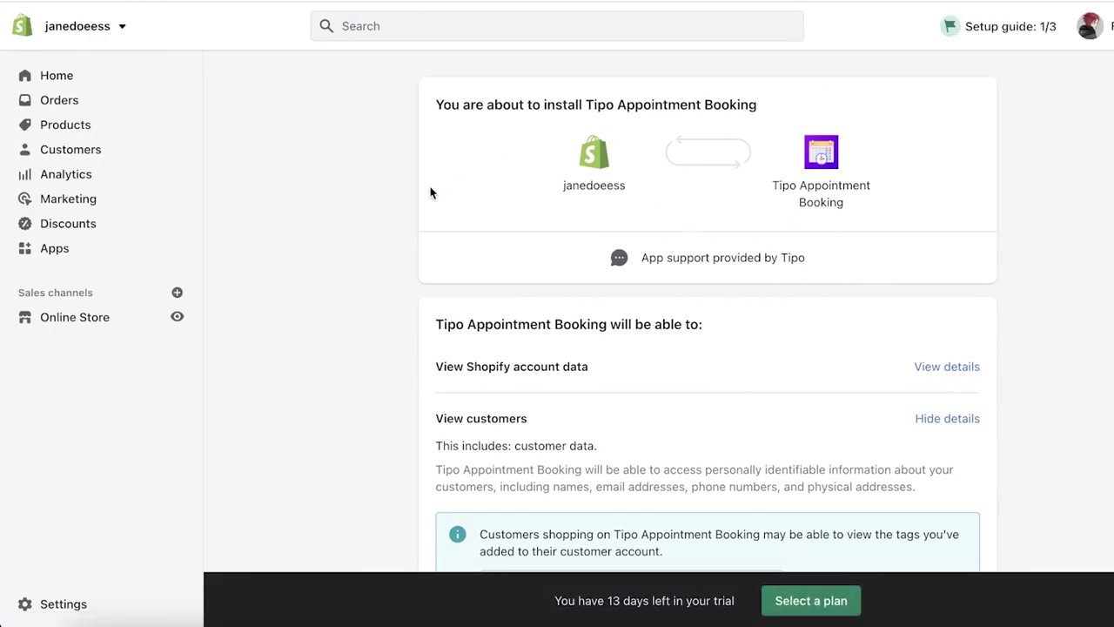
scroll(940, 122, down, 5)
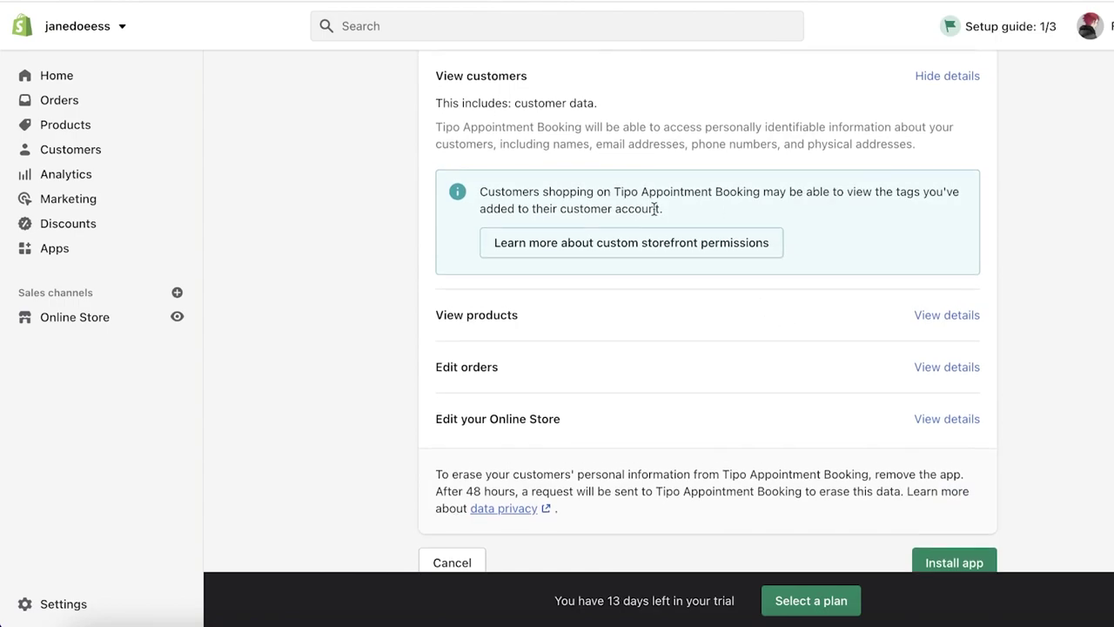
scroll(653, 208, up, 3)
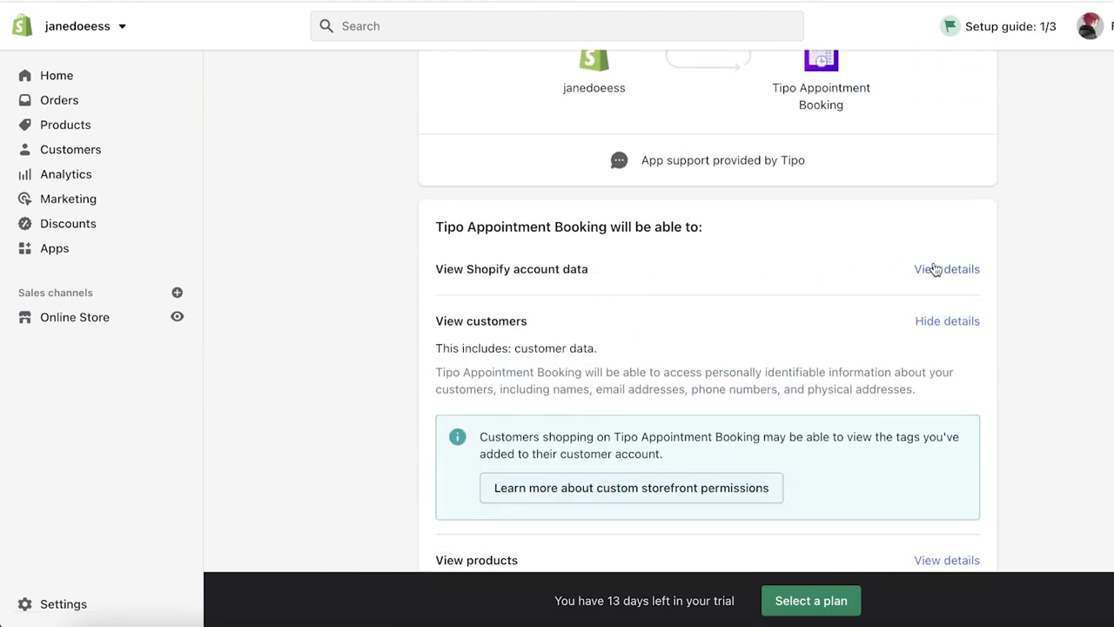
scroll(793, 363, down, 4)
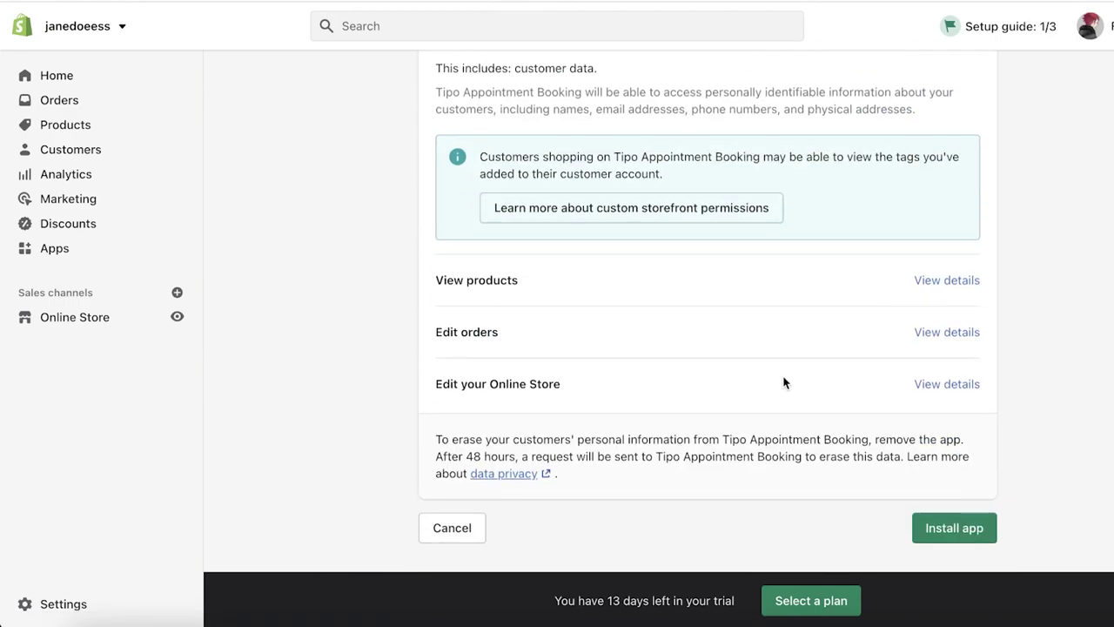
scroll(781, 384, down, 1)
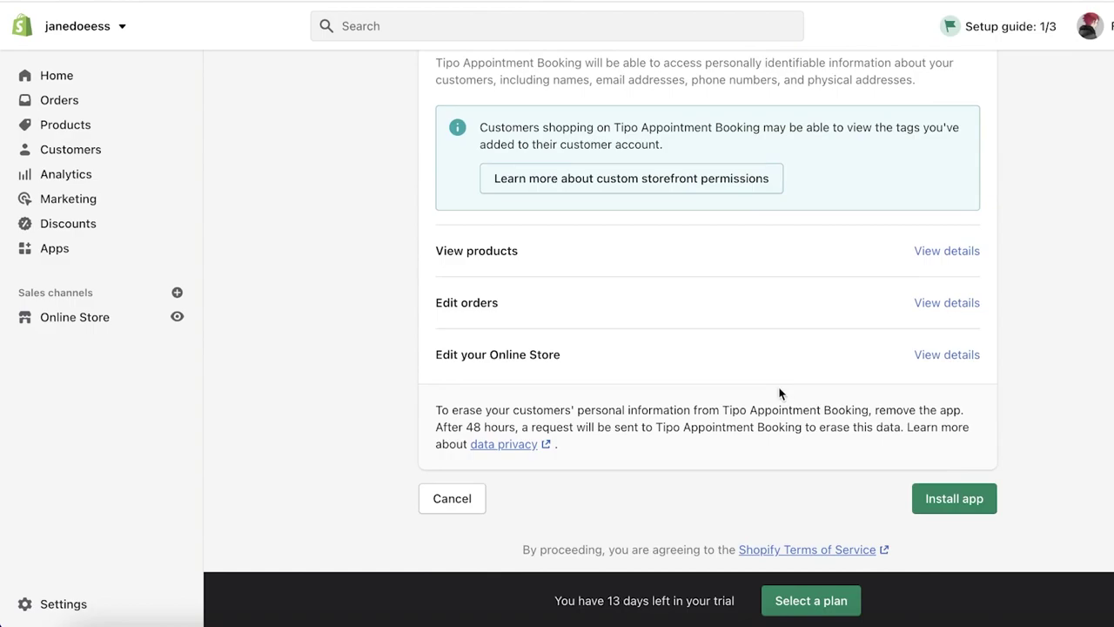
Install Tipo Appointment Booking and review the FREE plan at USD 0.00/mo with its features
click(985, 498)
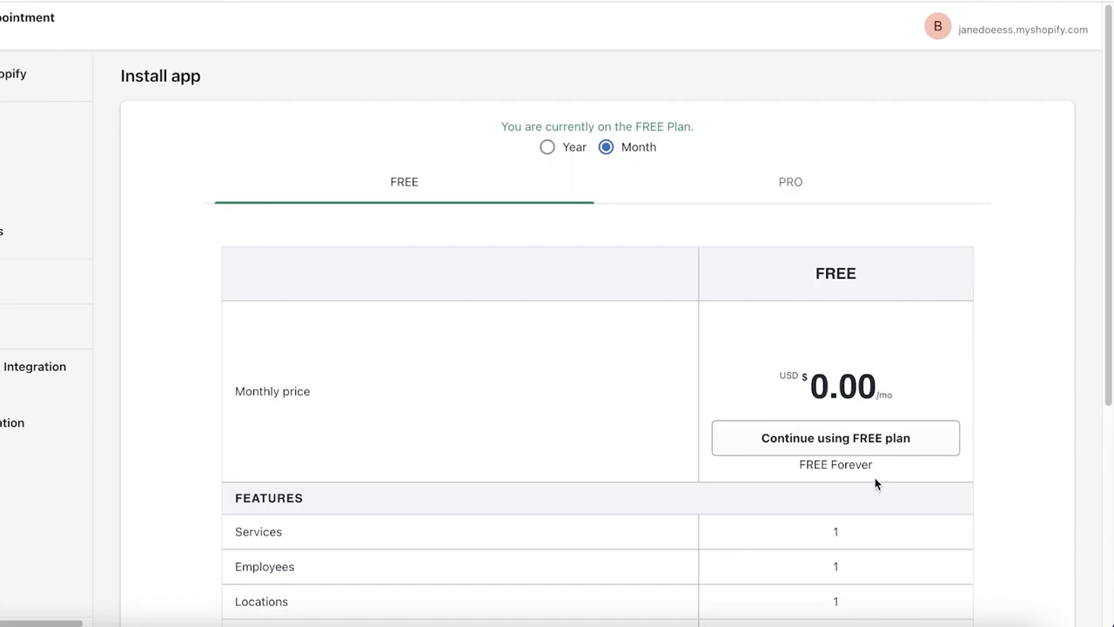
scroll(599, 174, down, 4)
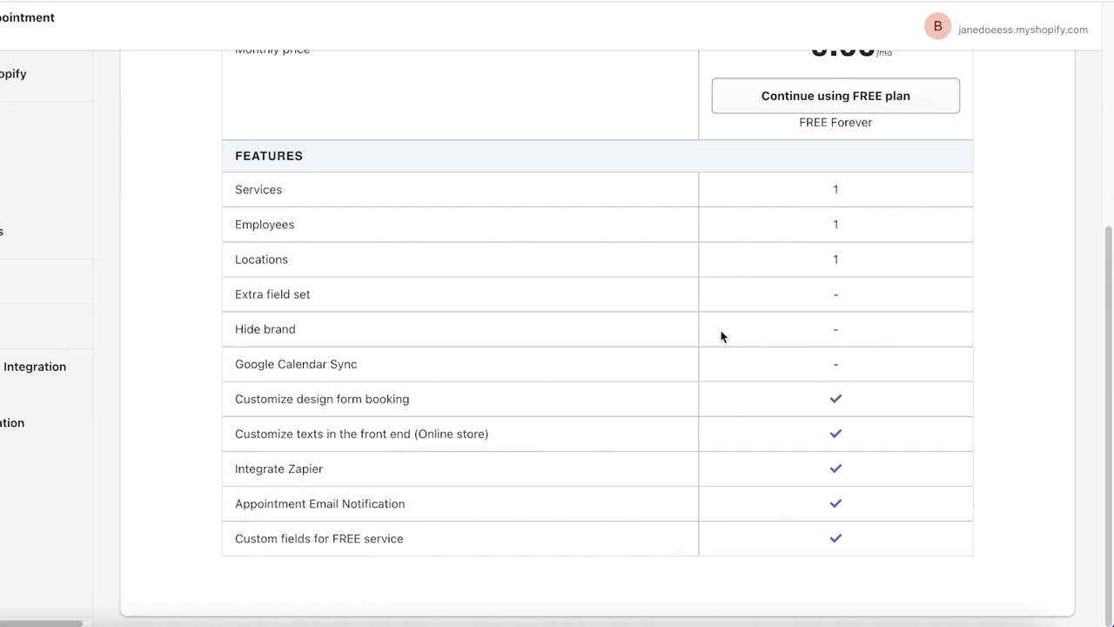
scroll(889, 165, up, 1)
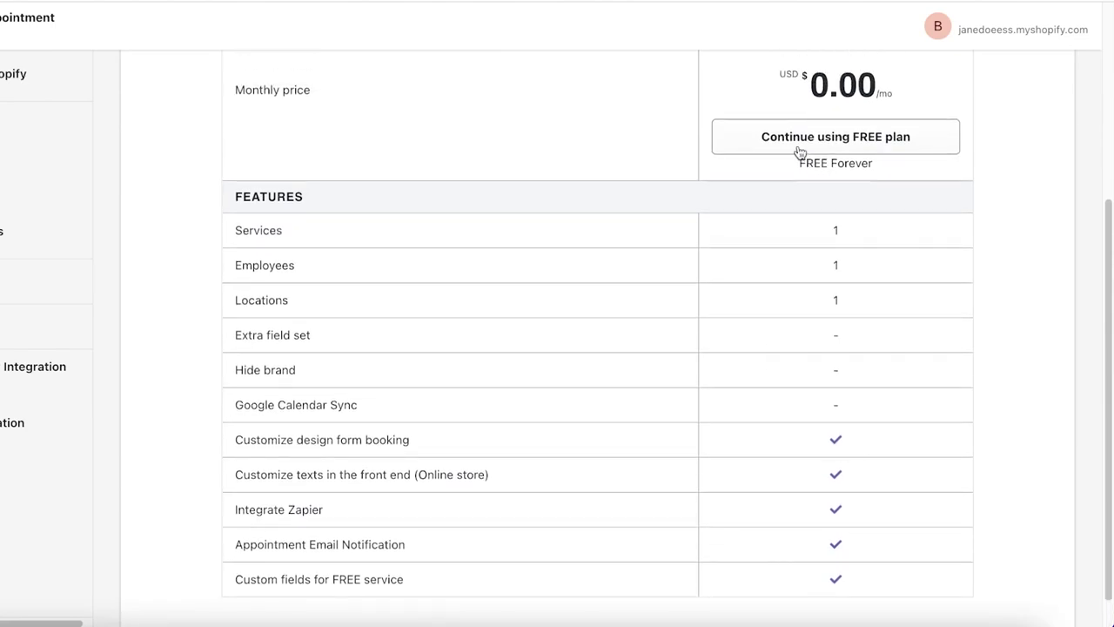
Stay on the FREE plan and choose teddy as the service product, based on product
click(799, 140)
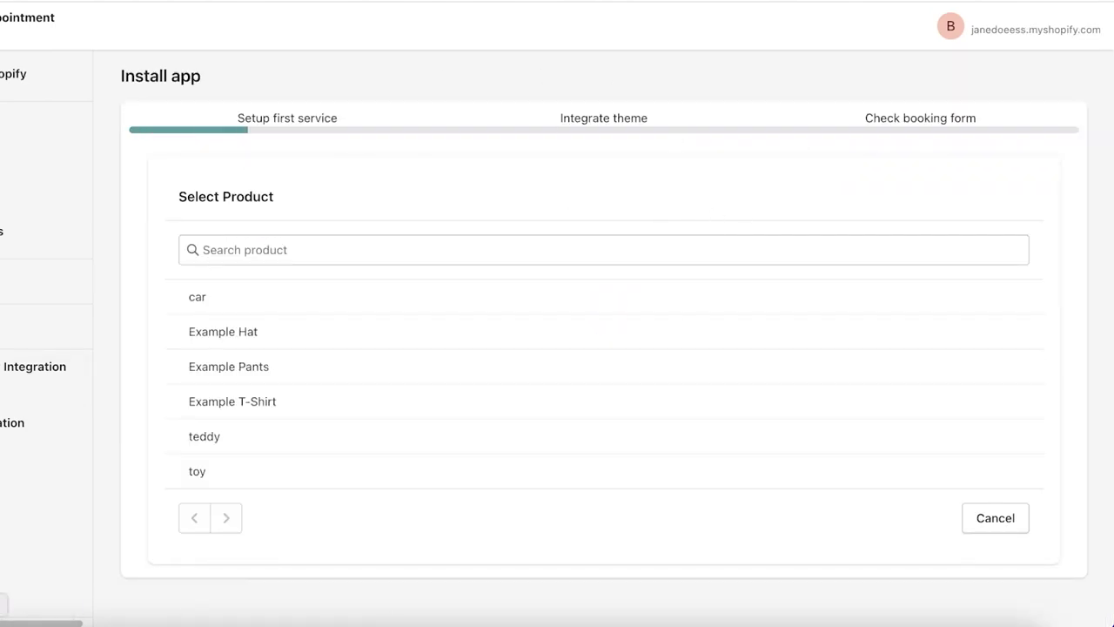
click(332, 405)
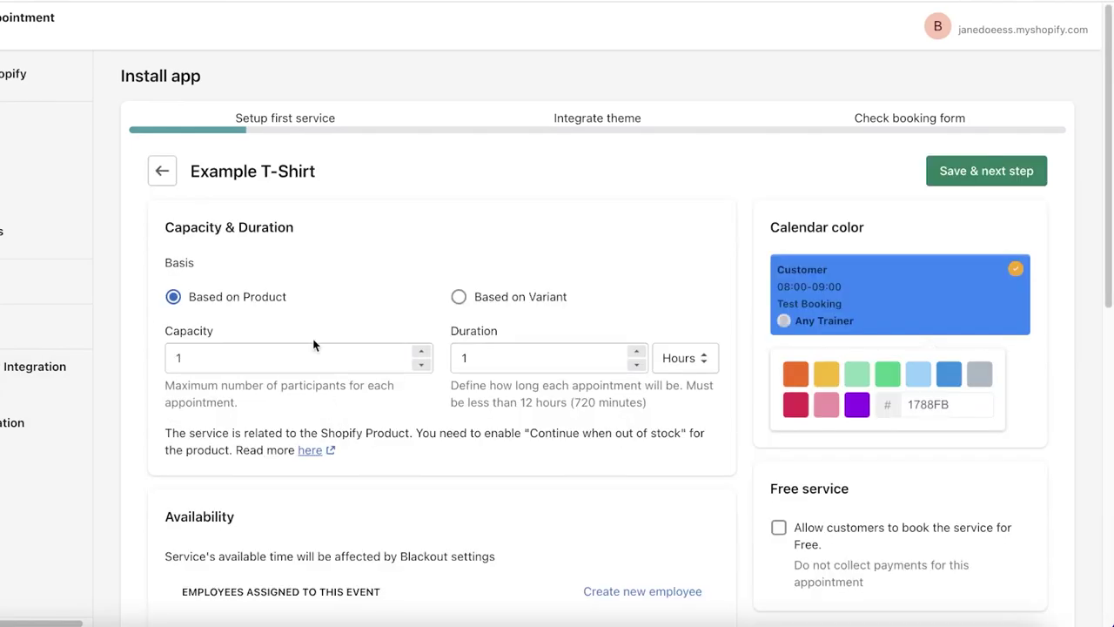
click(153, 177)
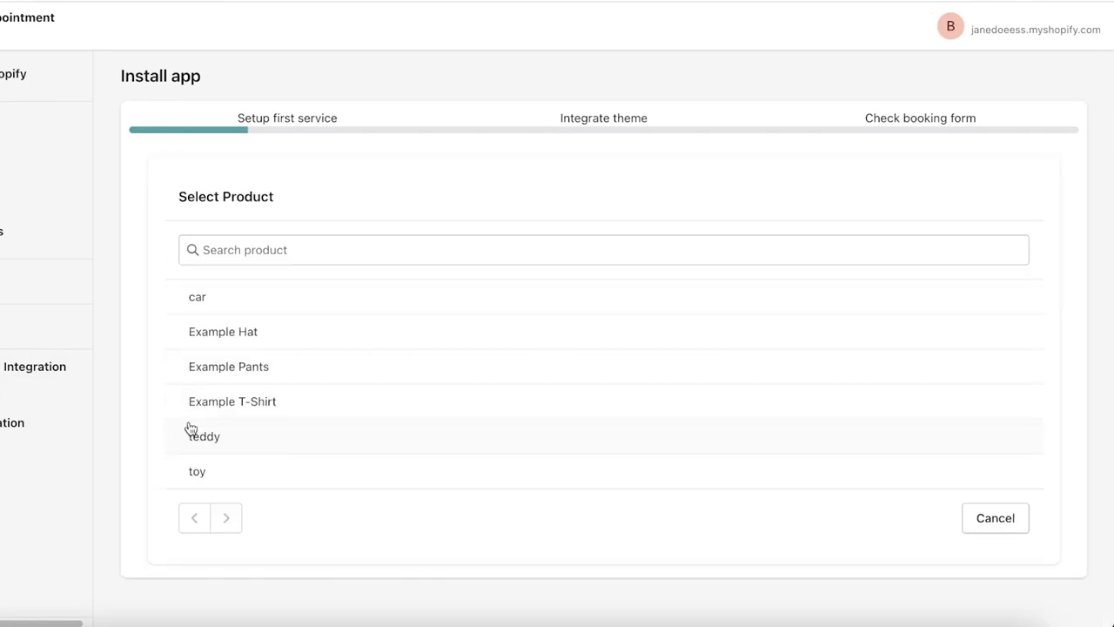
click(187, 426)
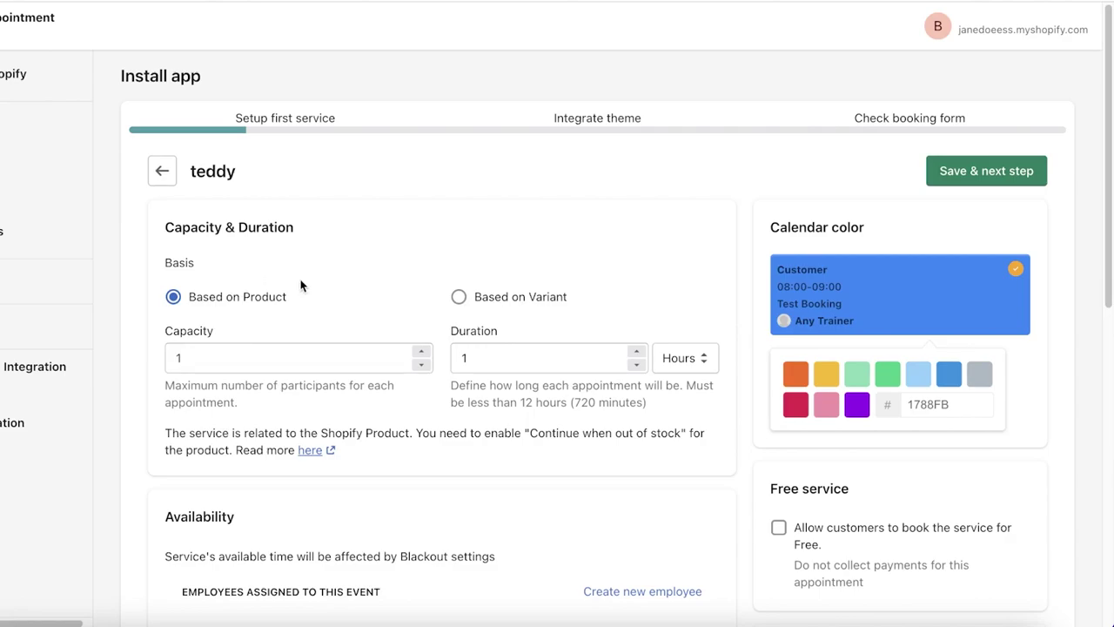
click(458, 297)
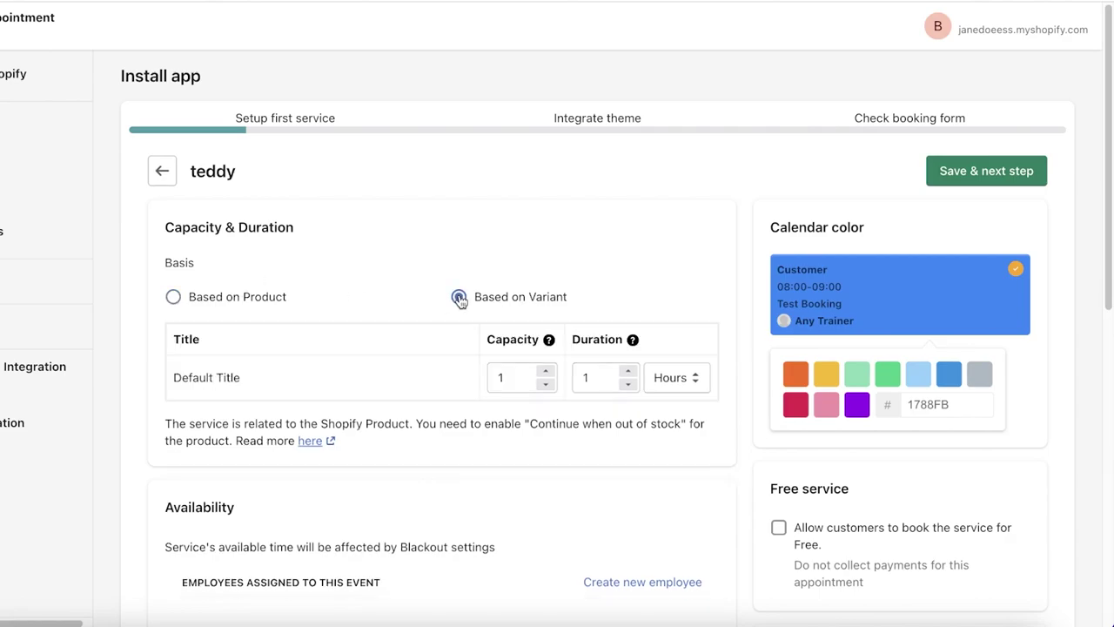
click(196, 304)
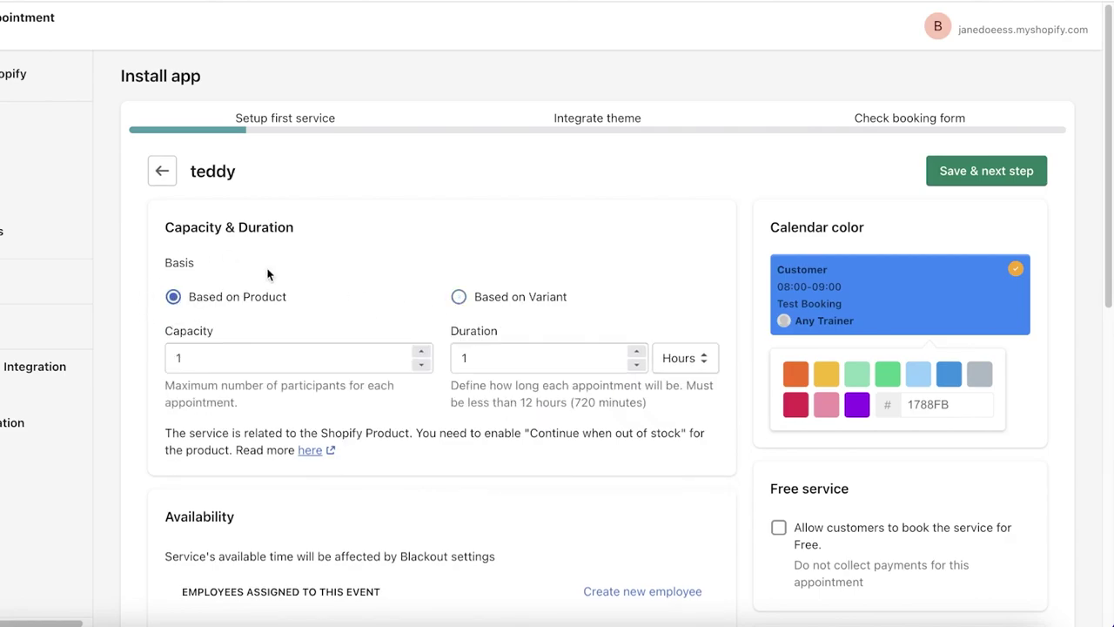
Set teddy's appointment capacity to 8 and duration to 30 minutes
click(419, 355)
click(420, 355)
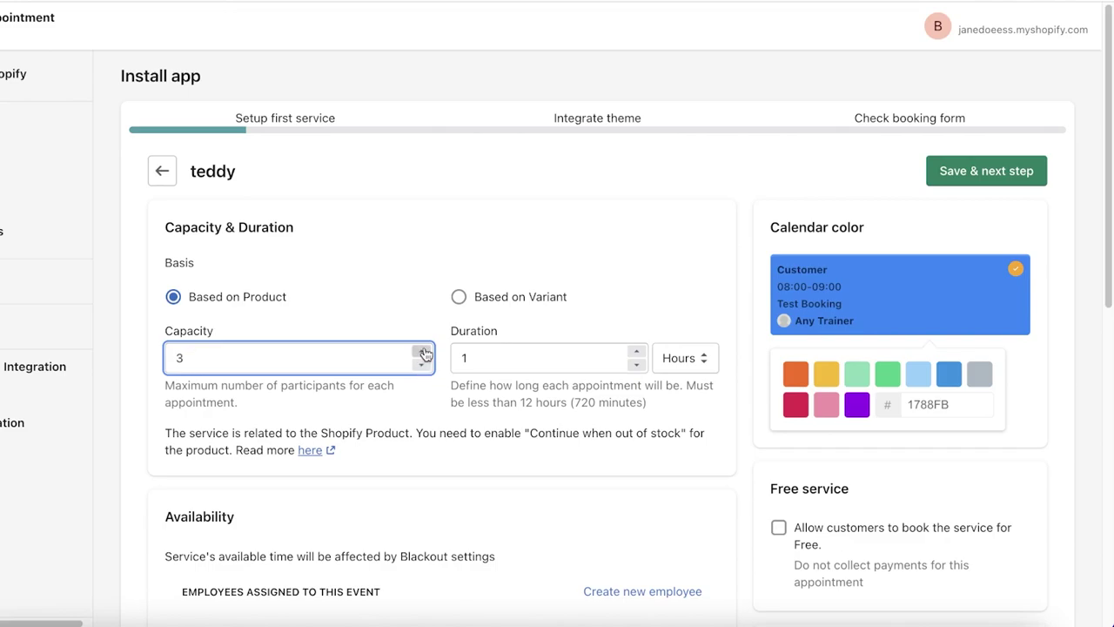
click(423, 352)
click(423, 352)
click(423, 353)
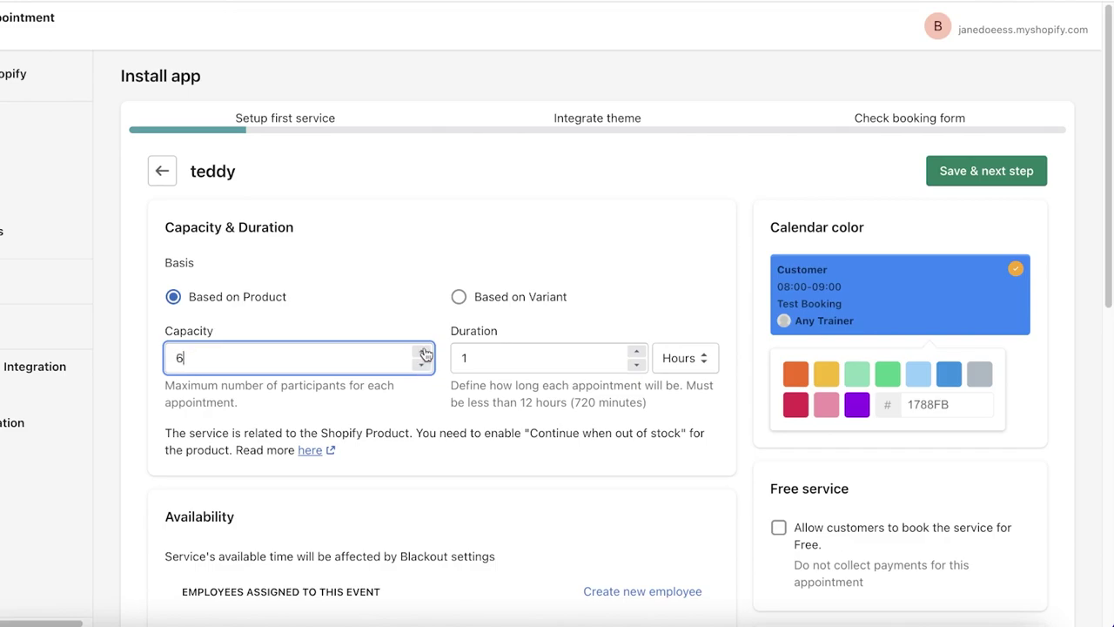
click(658, 355)
click(577, 356)
click(577, 356)
key(BackSpace)
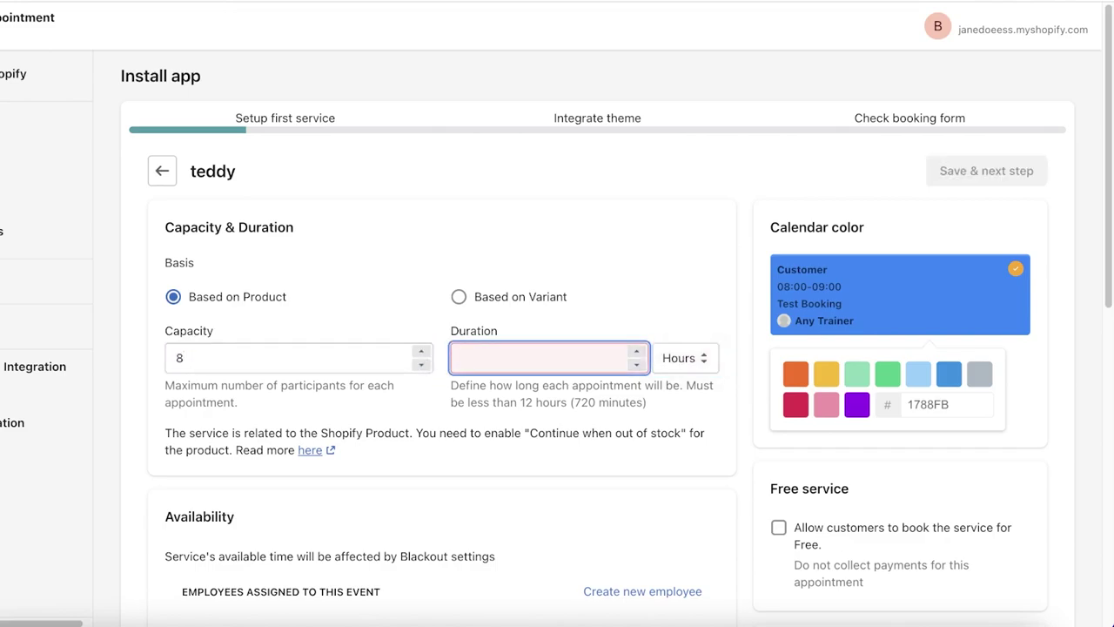
text(30)
click(687, 363)
click(690, 338)
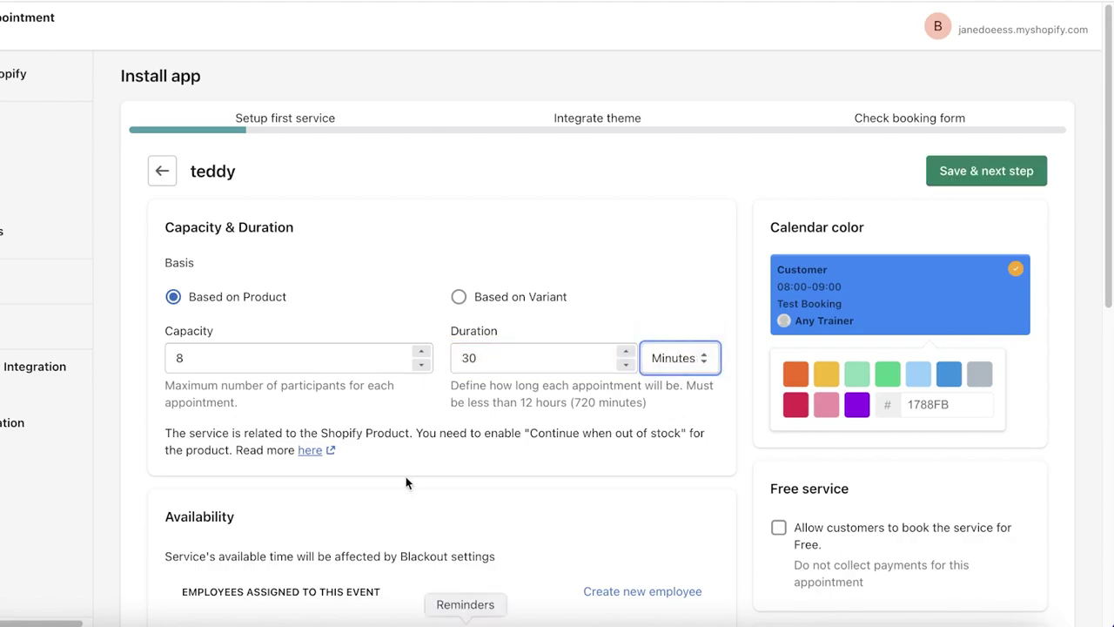
Review the Advanced cut-off time and future days limit fields, then try saving the service
scroll(392, 466, down, 1)
scroll(387, 467, down, 6)
scroll(209, 530, up, 5)
scroll(378, 365, down, 3)
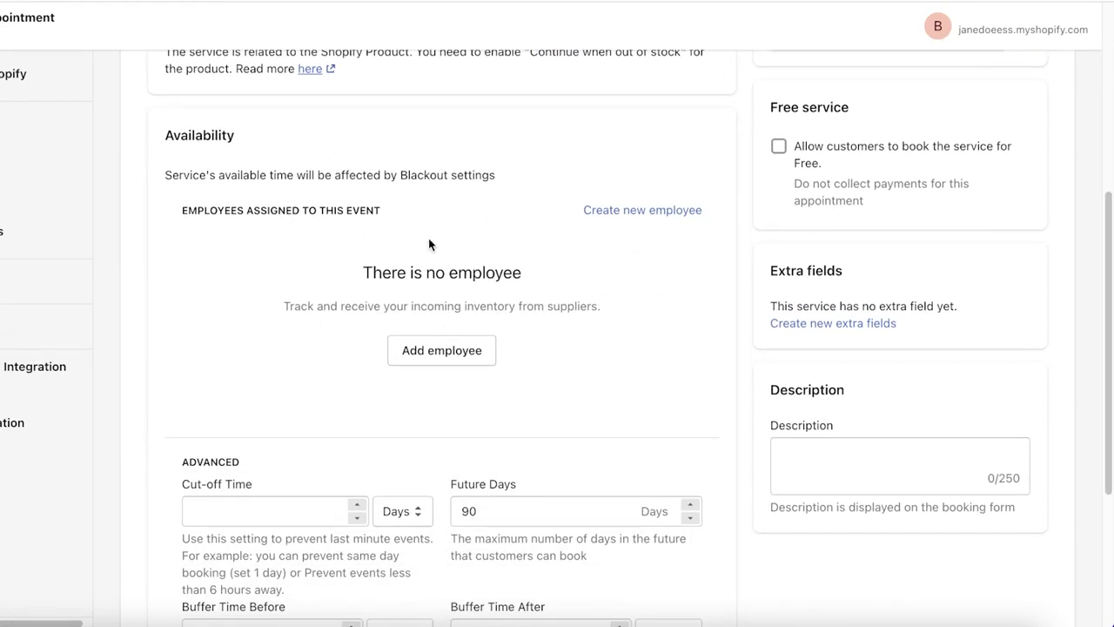
scroll(284, 254, up, 1)
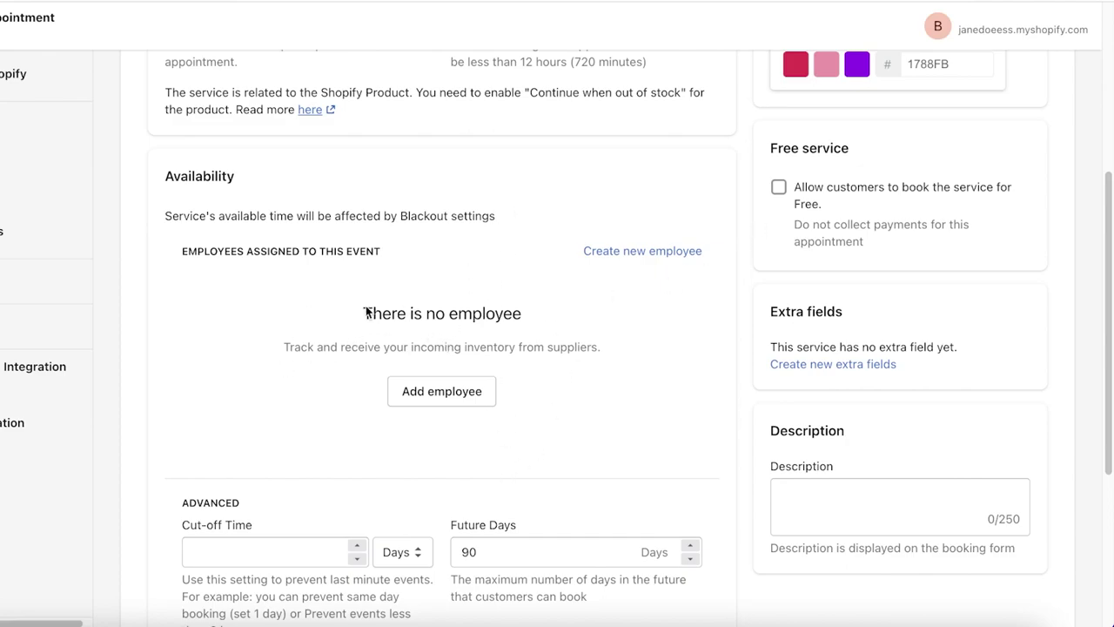
scroll(430, 276, up, 1)
scroll(441, 281, down, 4)
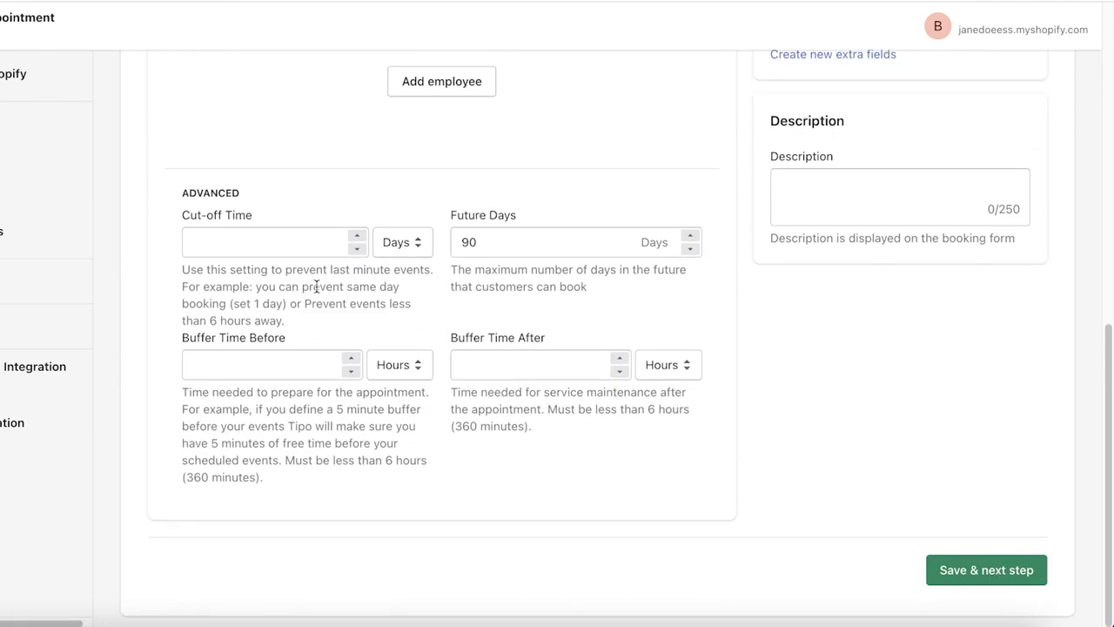
click(278, 251)
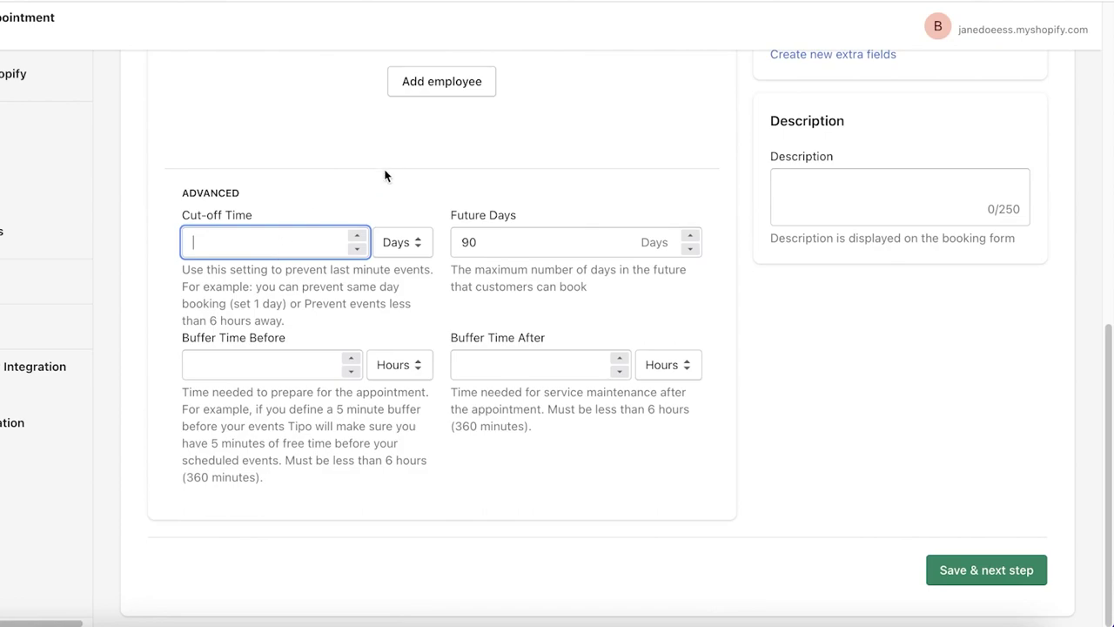
click(531, 243)
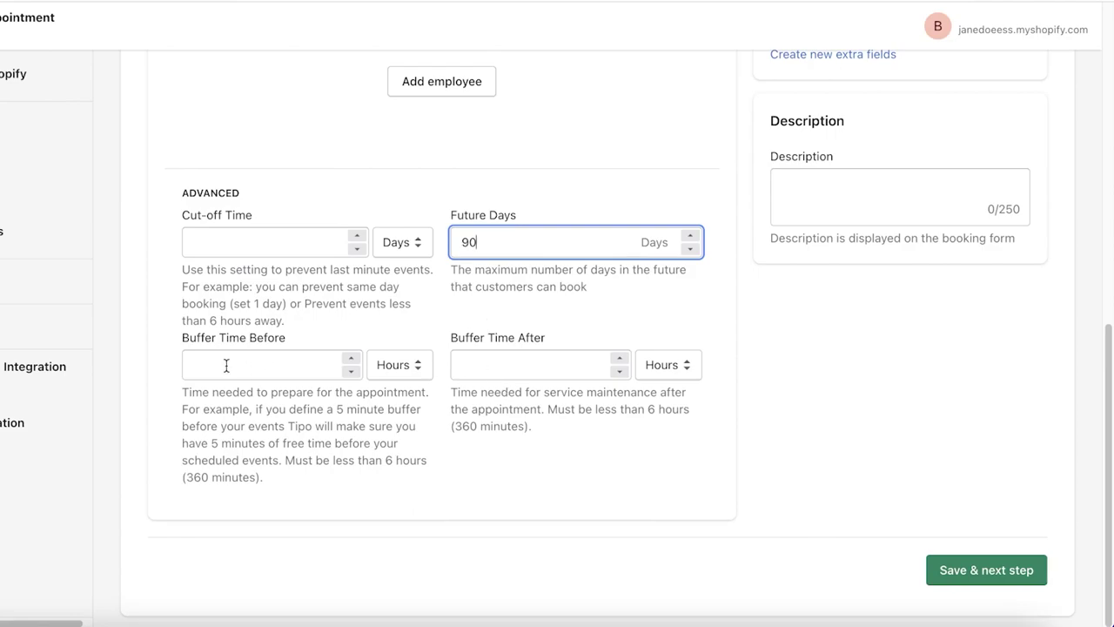
click(939, 572)
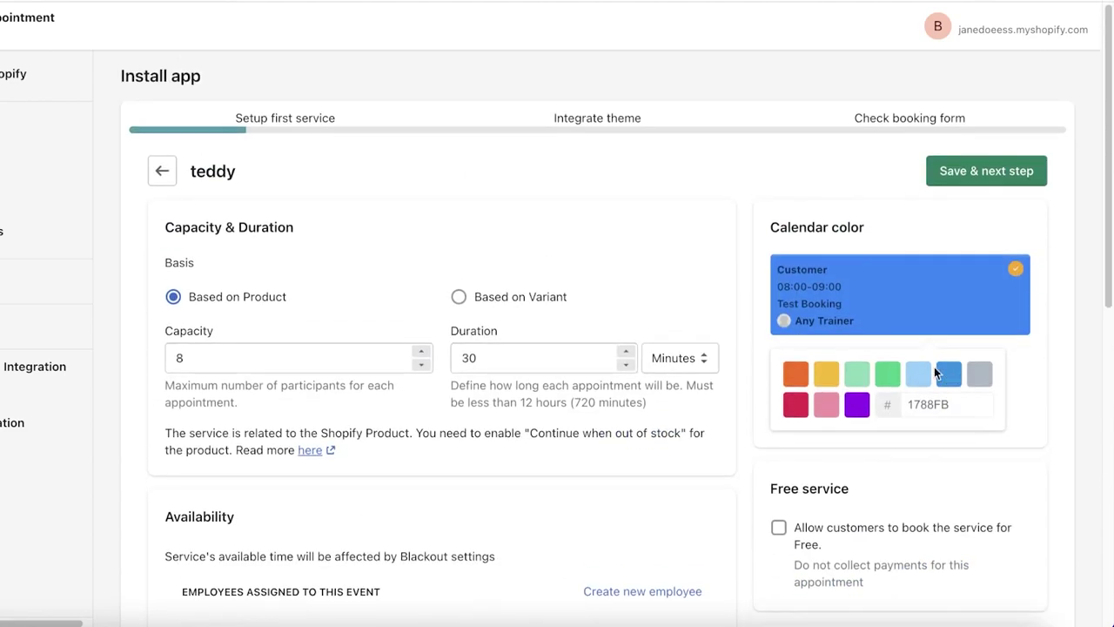
click(831, 378)
click(978, 374)
click(948, 374)
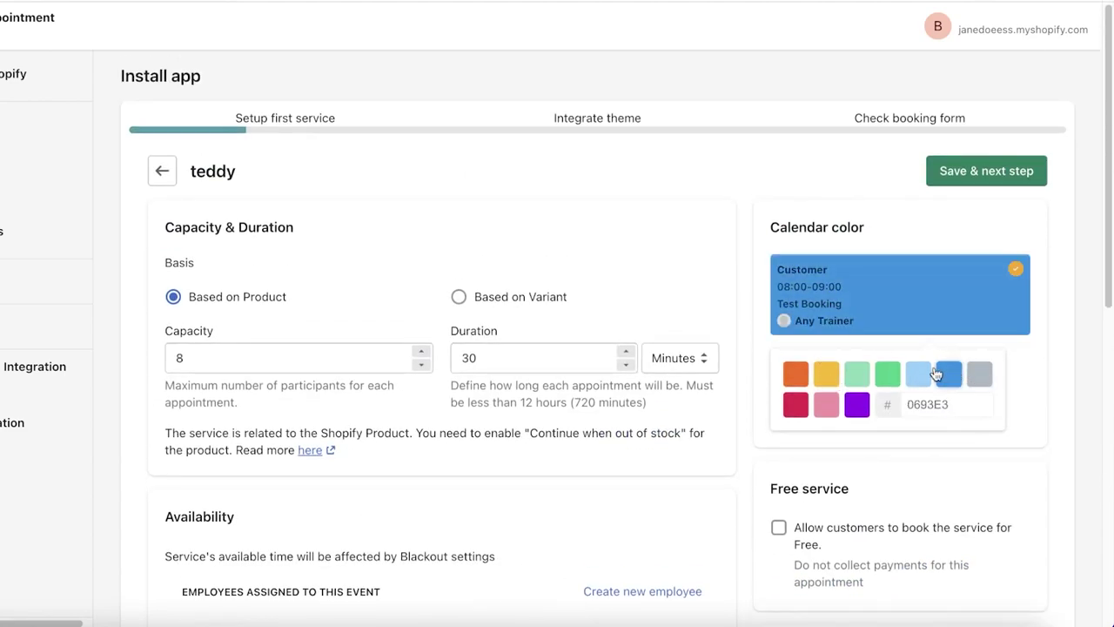
click(918, 375)
click(793, 381)
click(795, 404)
click(825, 406)
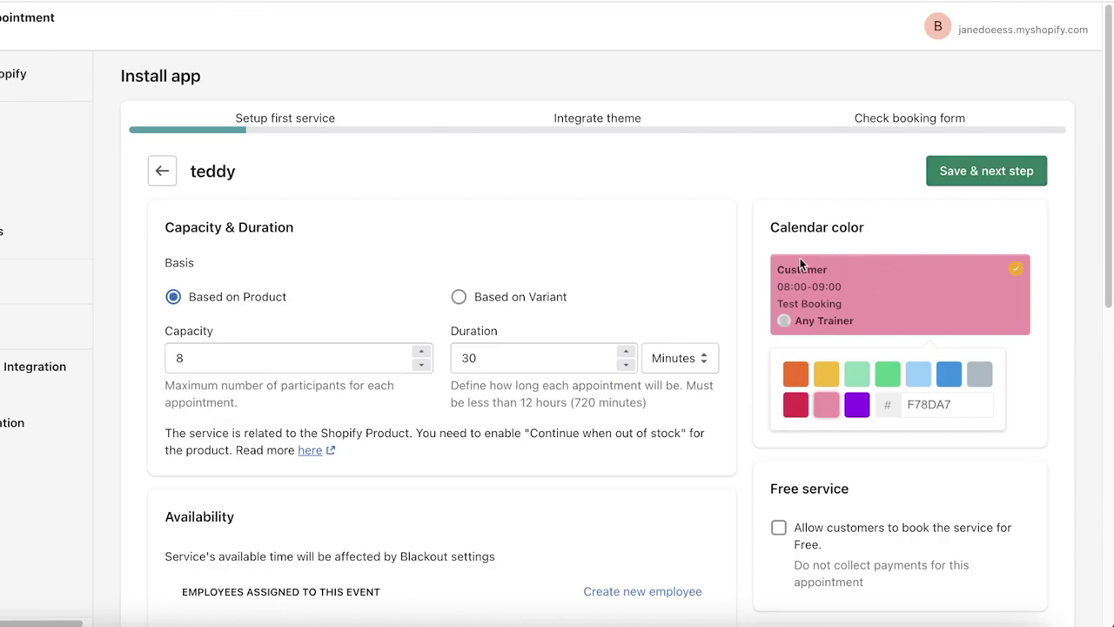
scroll(823, 262, down, 1)
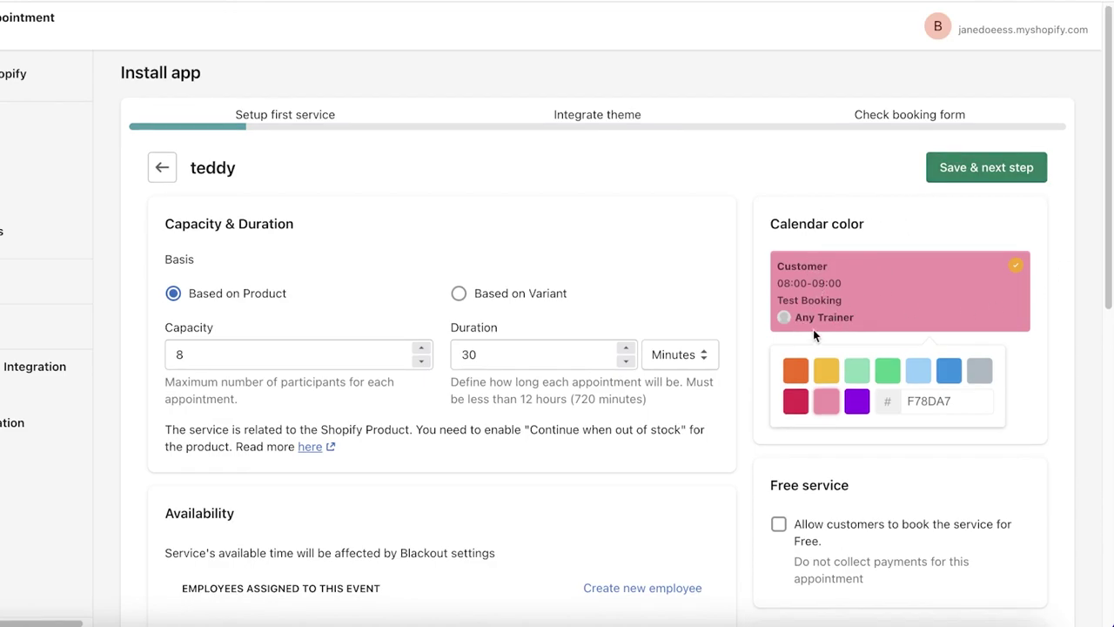
scroll(853, 414, down, 3)
click(815, 412)
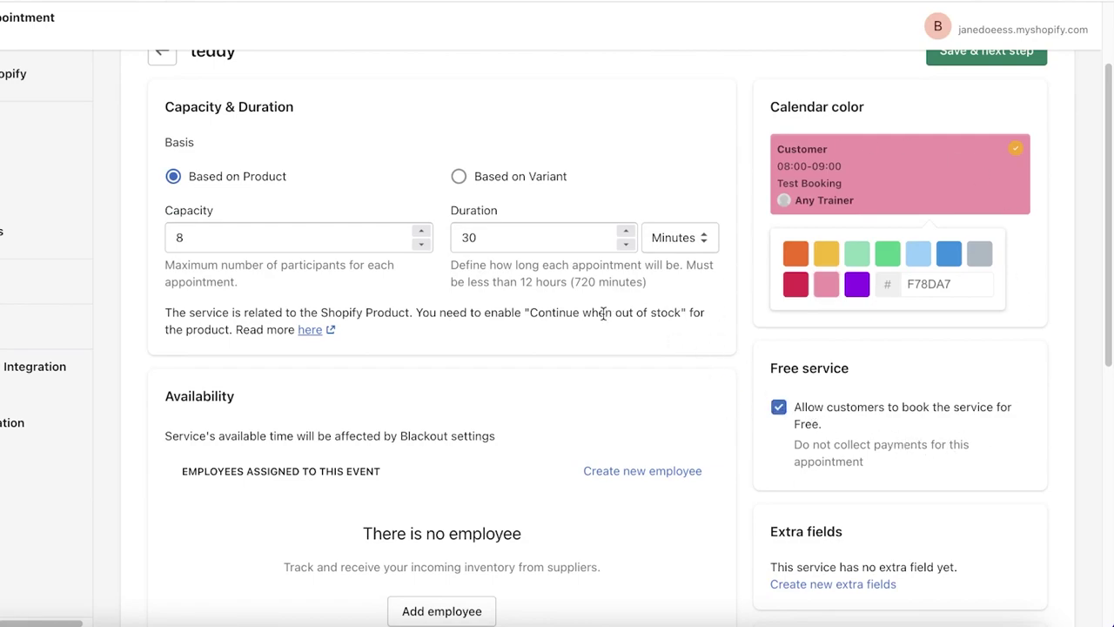
click(778, 407)
scroll(779, 416, down, 3)
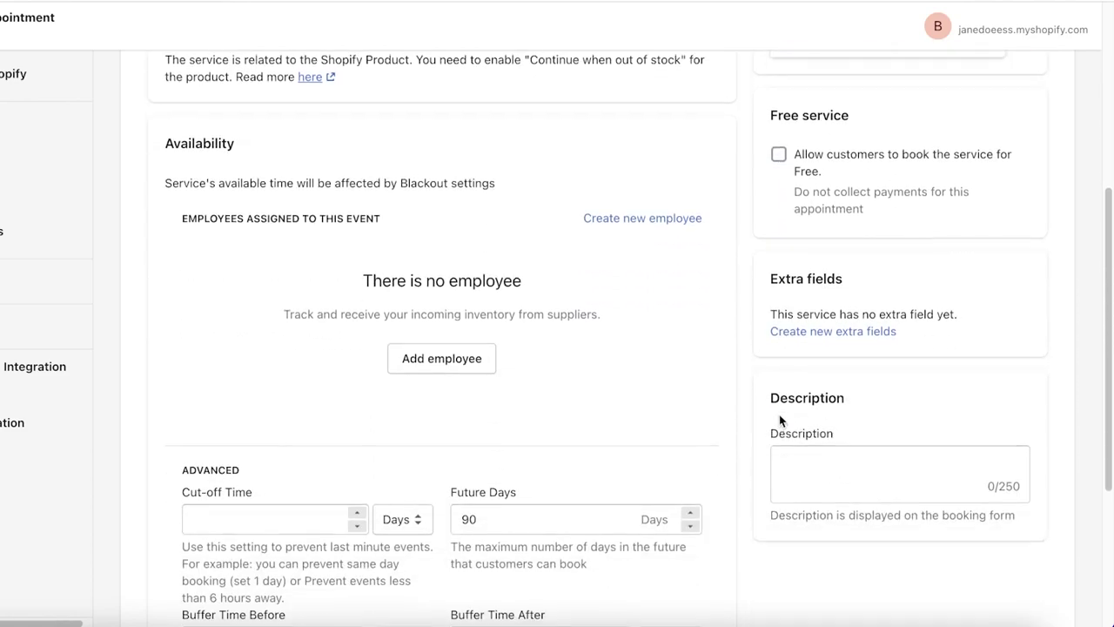
click(857, 334)
scroll(599, 282, down, 3)
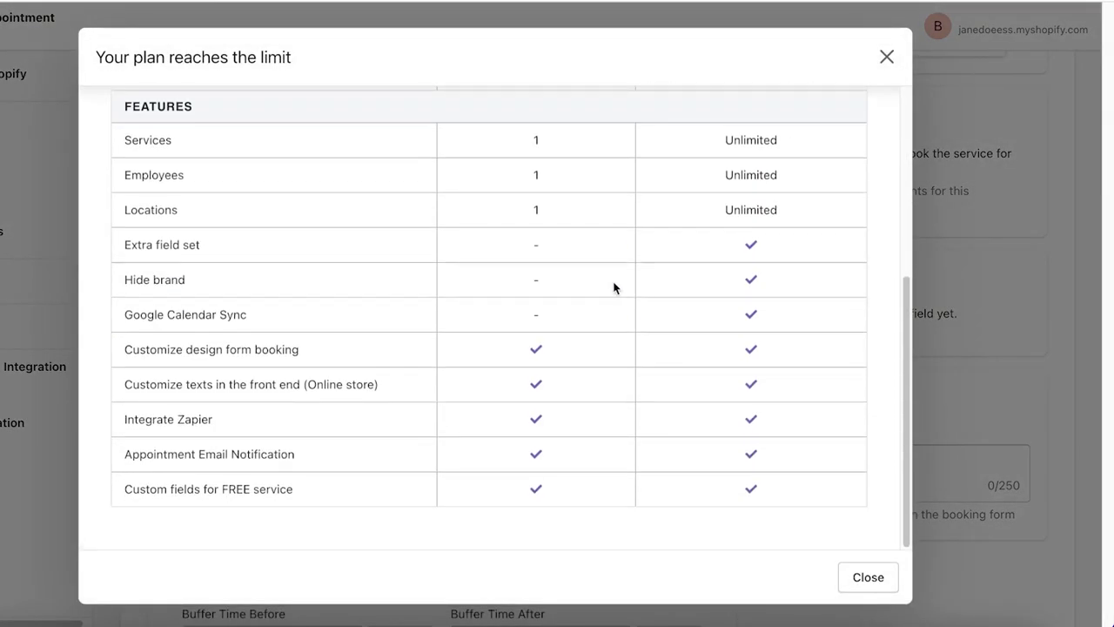
click(865, 574)
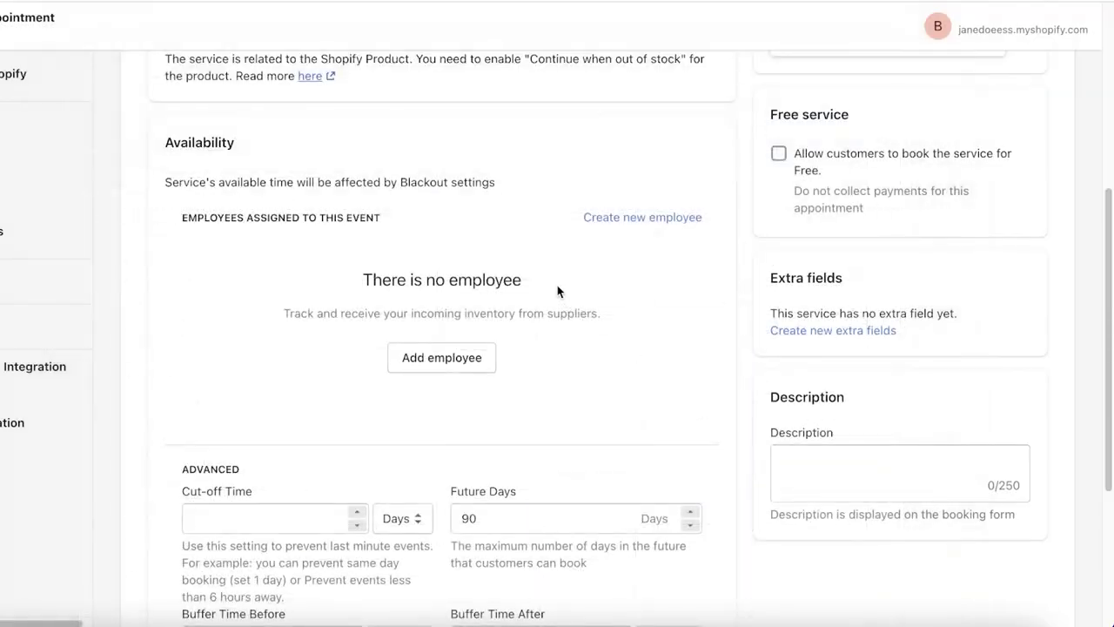
scroll(557, 348, up, 4)
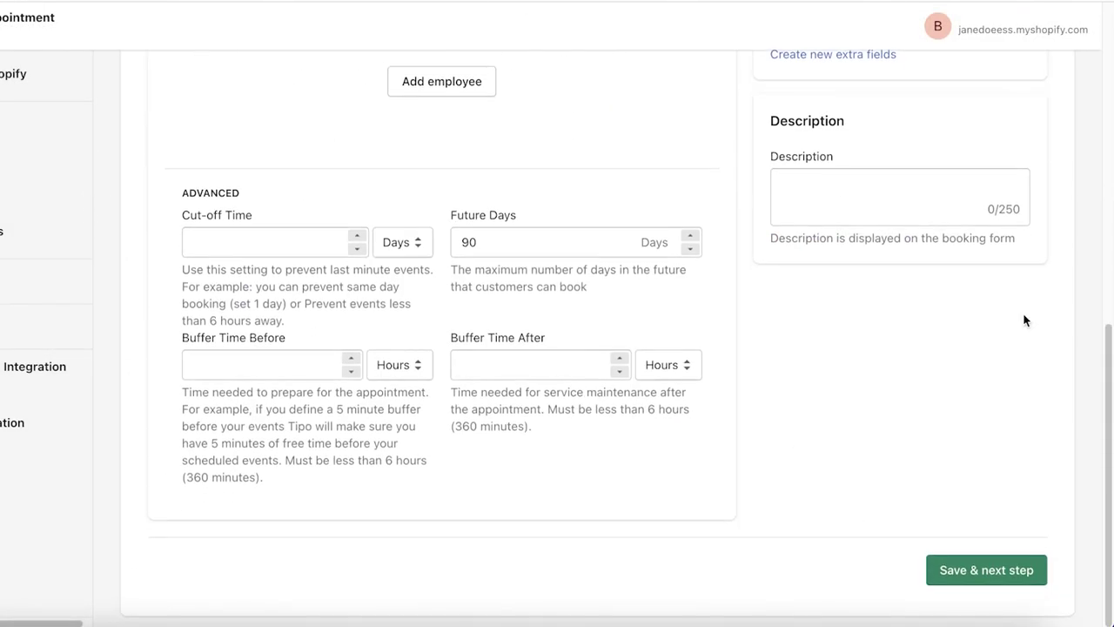
click(828, 204)
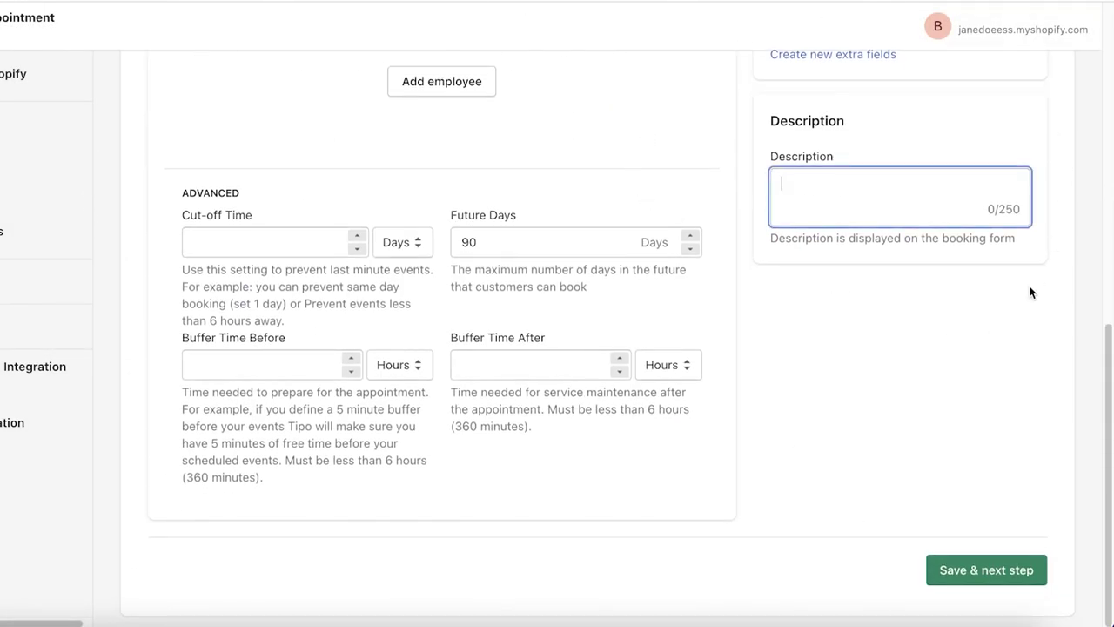
scroll(800, 243, up, 3)
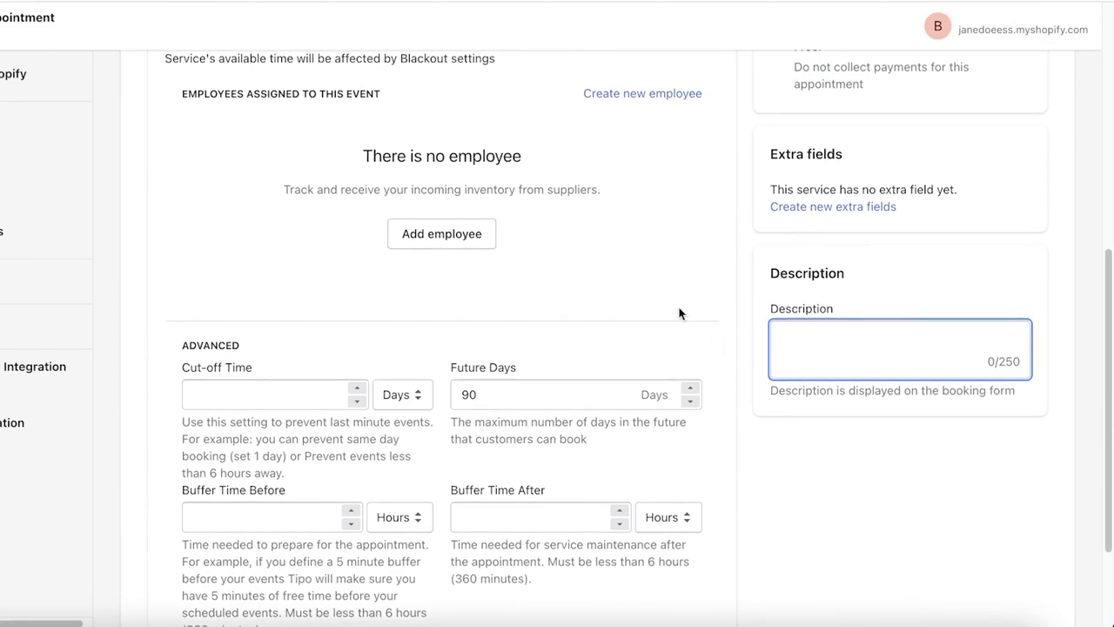
scroll(729, 373, up, 4)
scroll(728, 373, down, 6)
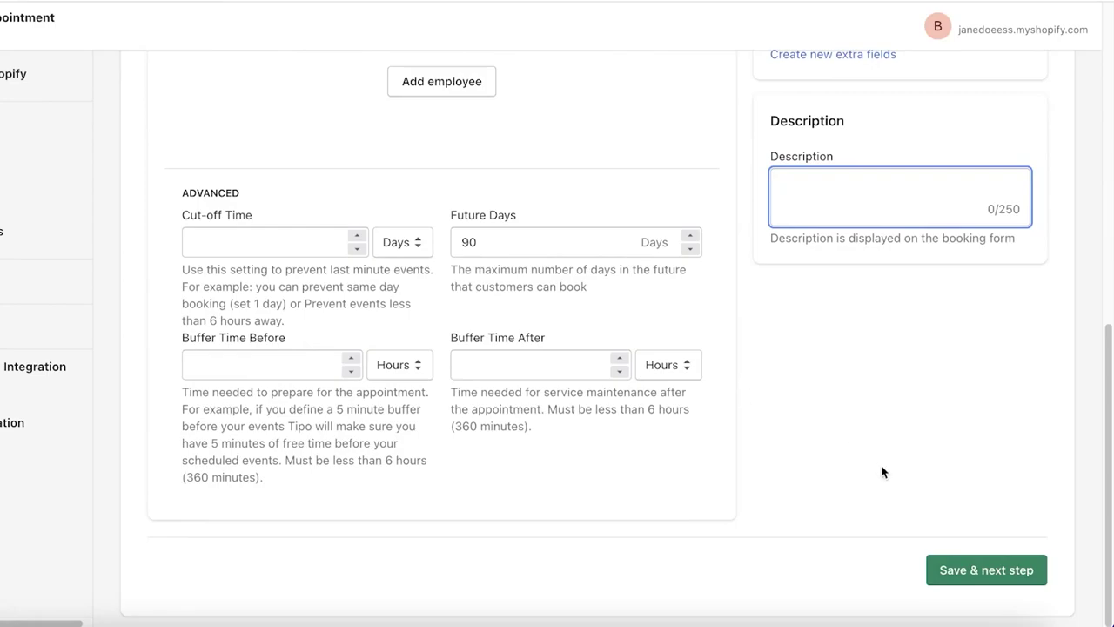
Add an employee from the autofill suggestion to teddy's service and save to continue
click(975, 575)
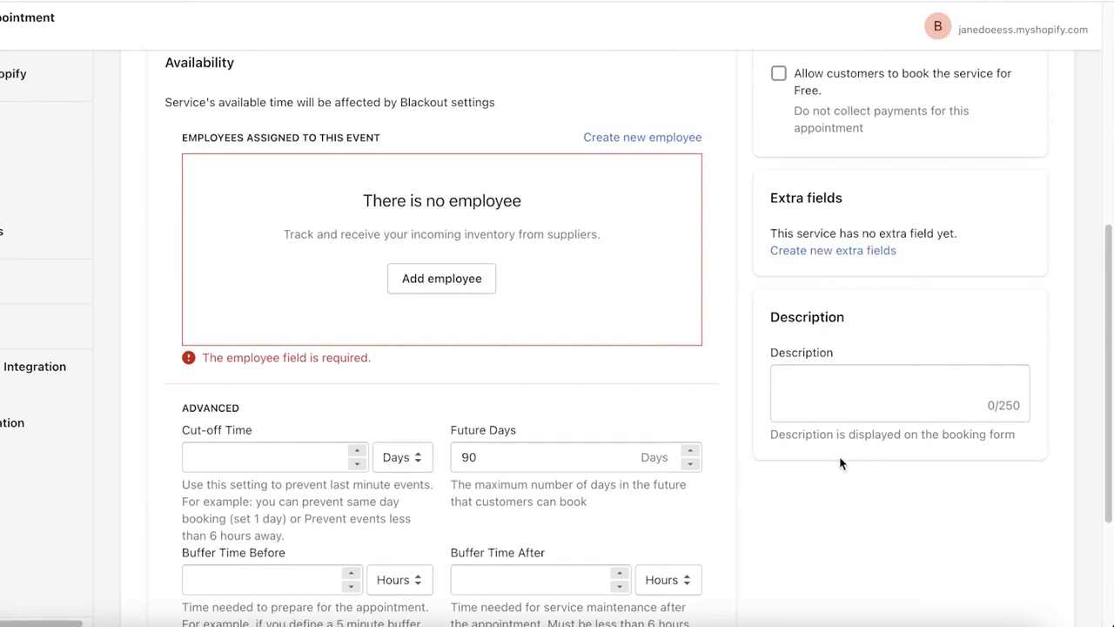
click(442, 279)
click(437, 258)
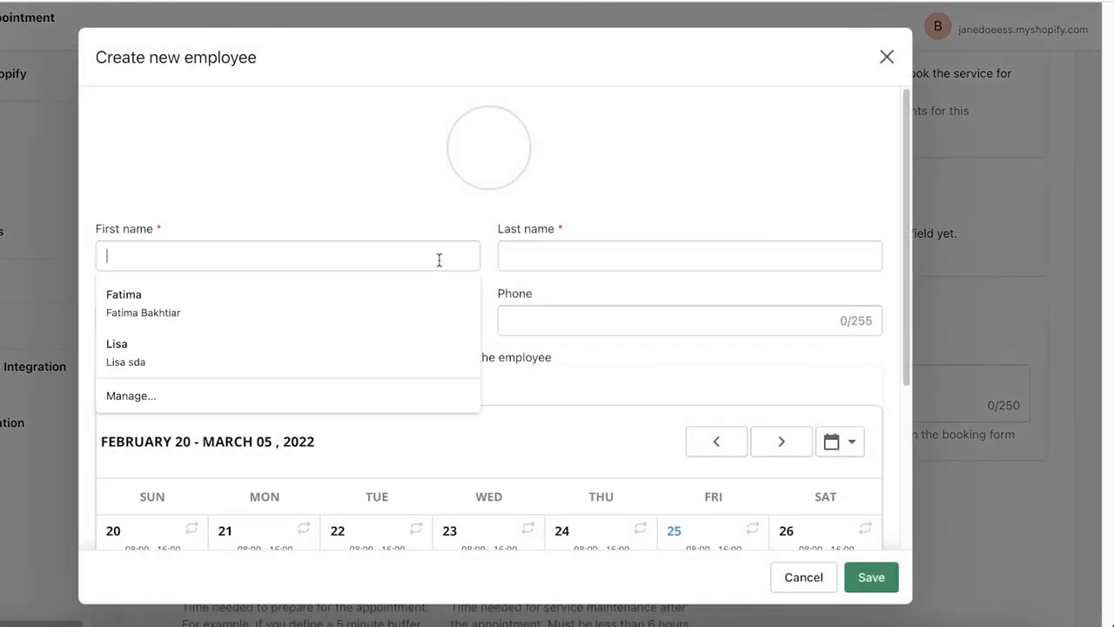
click(387, 325)
scroll(783, 391, down, 3)
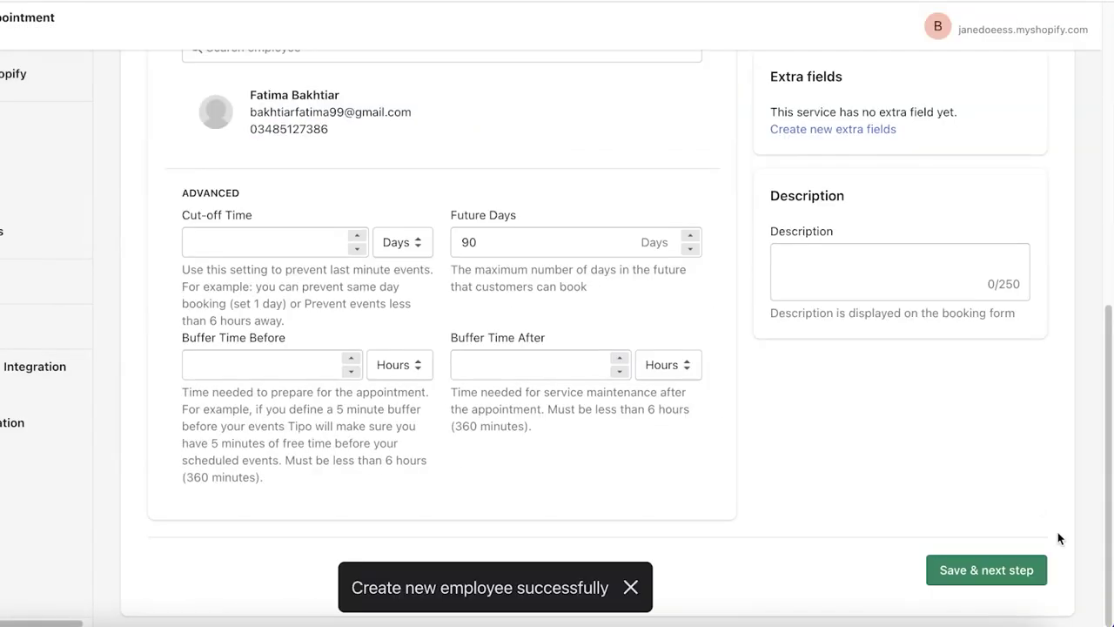
click(997, 576)
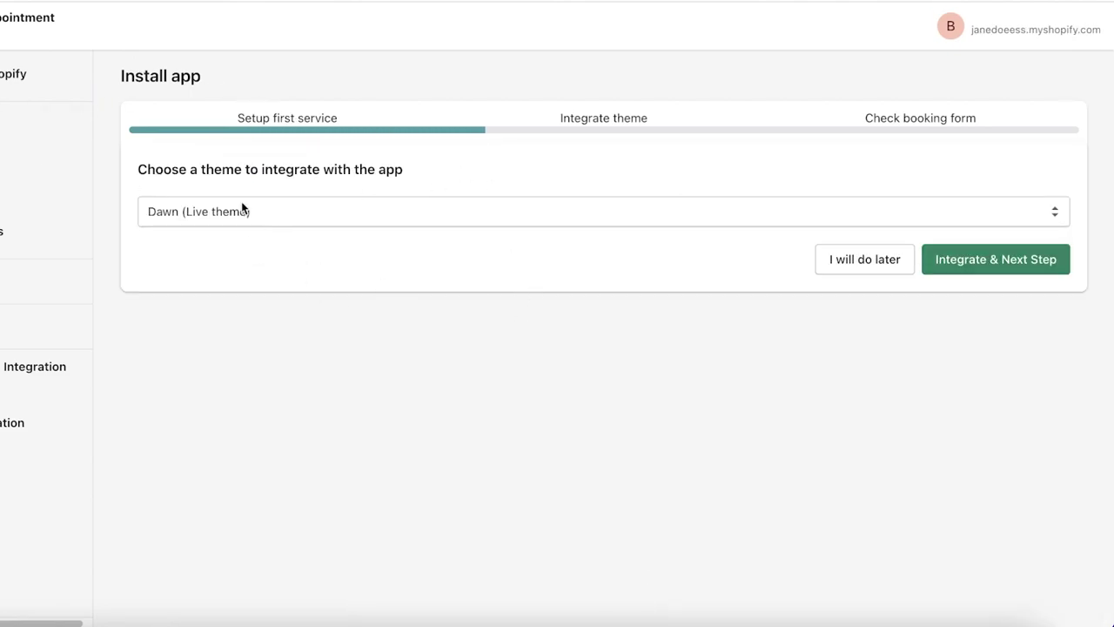
Keep Dawn (Live theme) and integrate the booking app, opening teddy's storefront product page
click(333, 213)
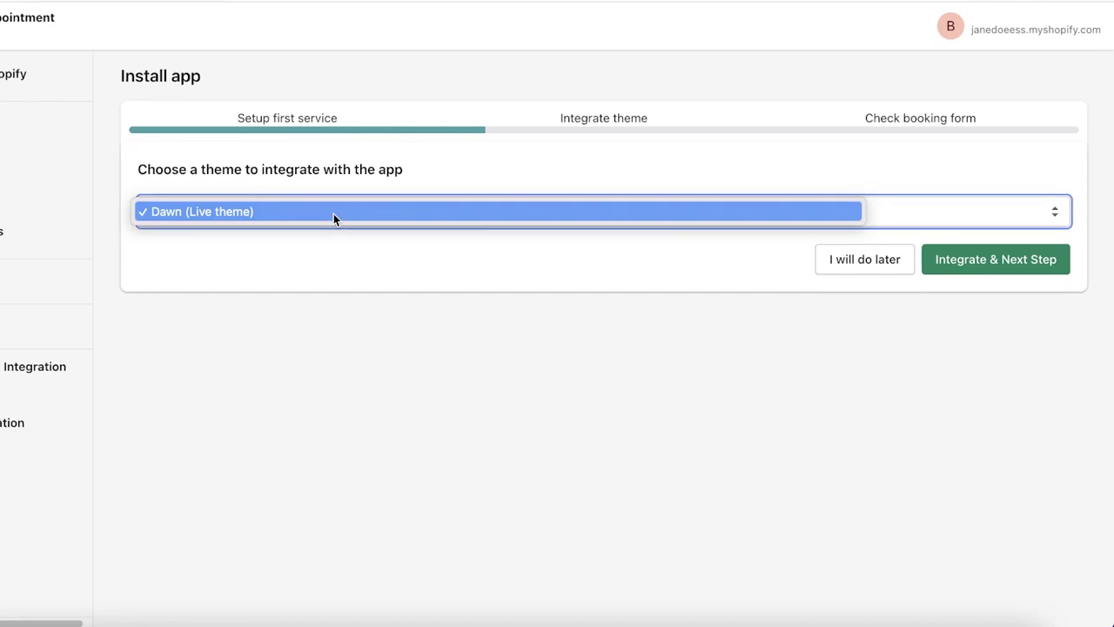
click(425, 214)
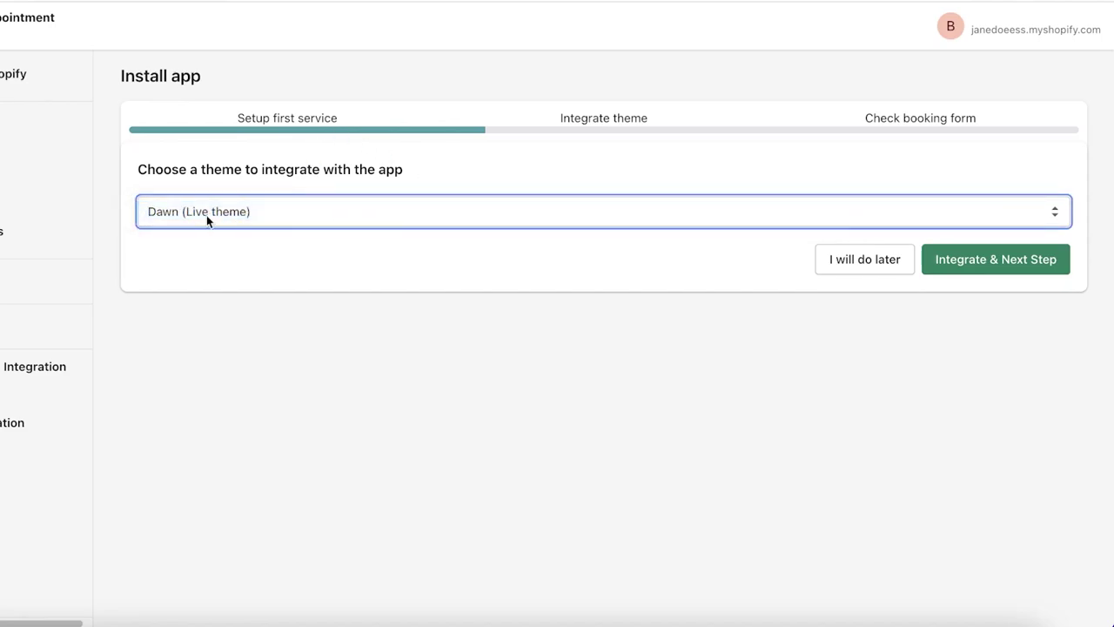
click(972, 265)
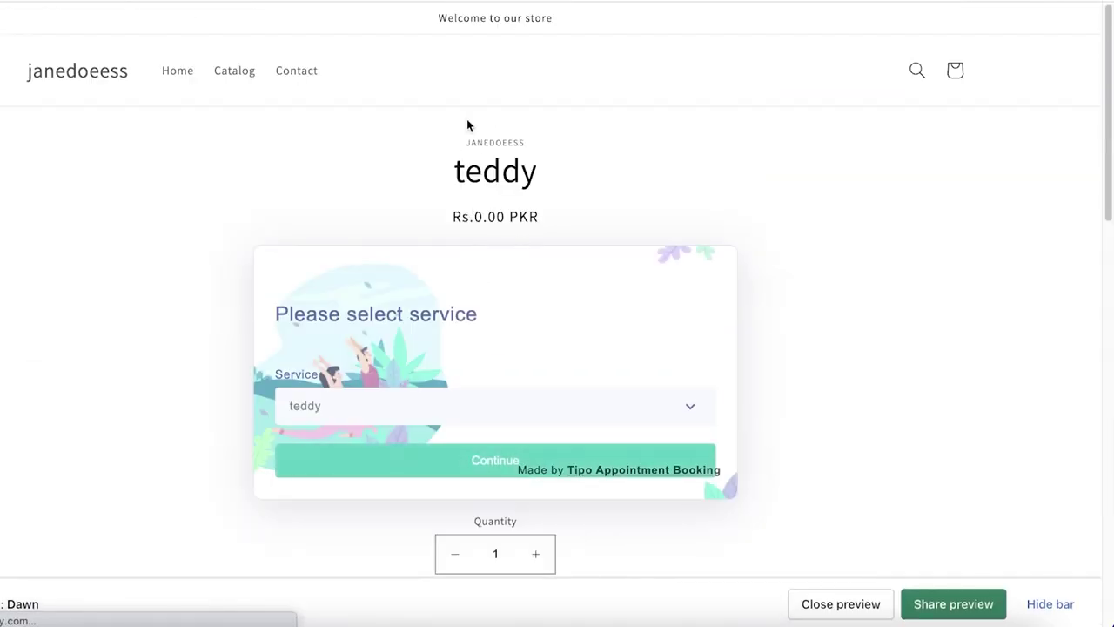
Test-book the teddy service on the storefront and continue to its booking summary
scroll(423, 286, down, 2)
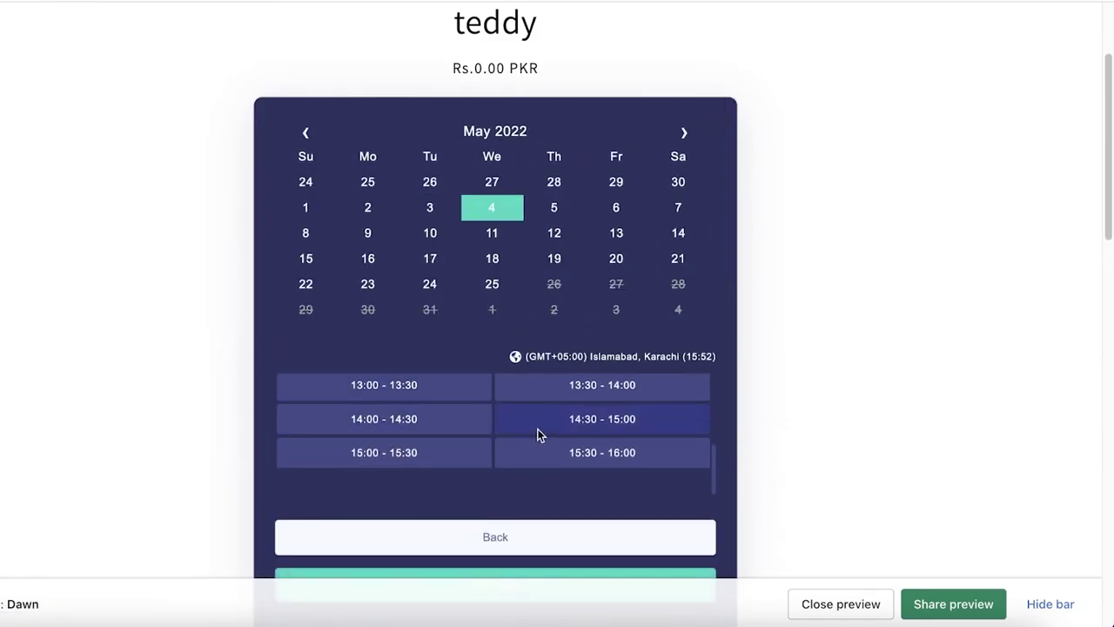
scroll(736, 321, down, 5)
scroll(748, 342, up, 5)
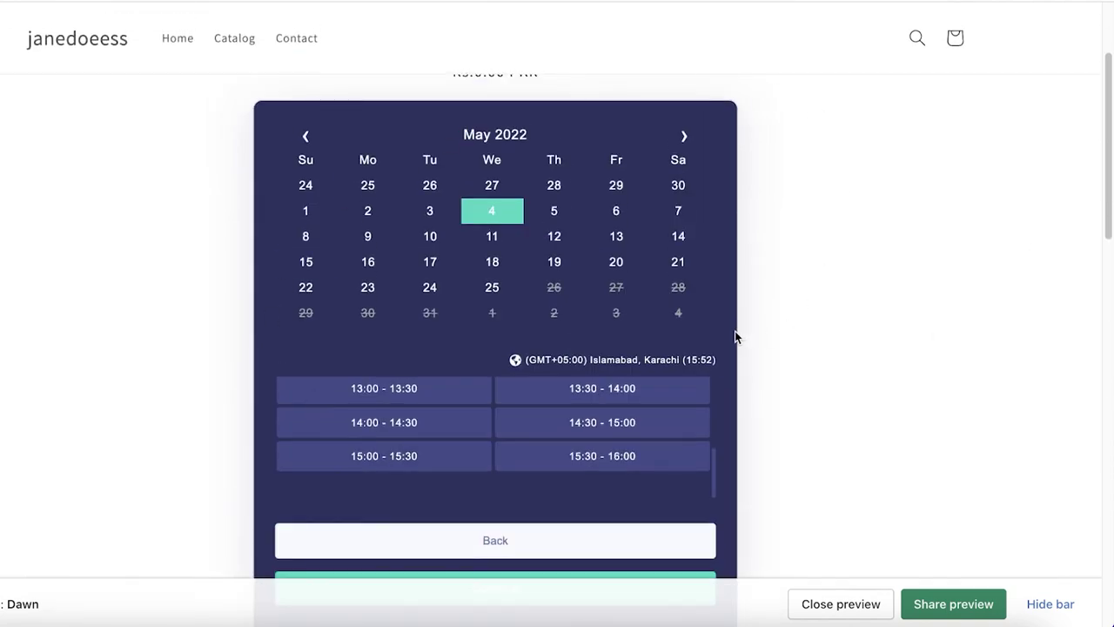
scroll(734, 336, down, 10)
scroll(735, 336, up, 6)
click(548, 292)
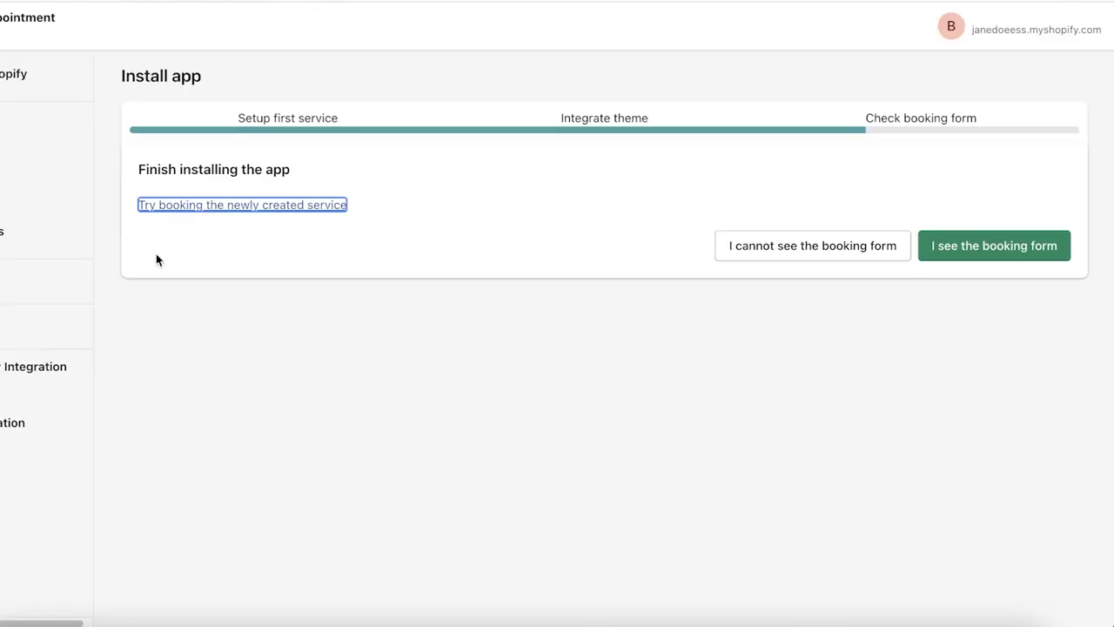
Confirm the booking form appears, then leave Tipo's Dashboard for the Shopify admin Home page
click(85, 123)
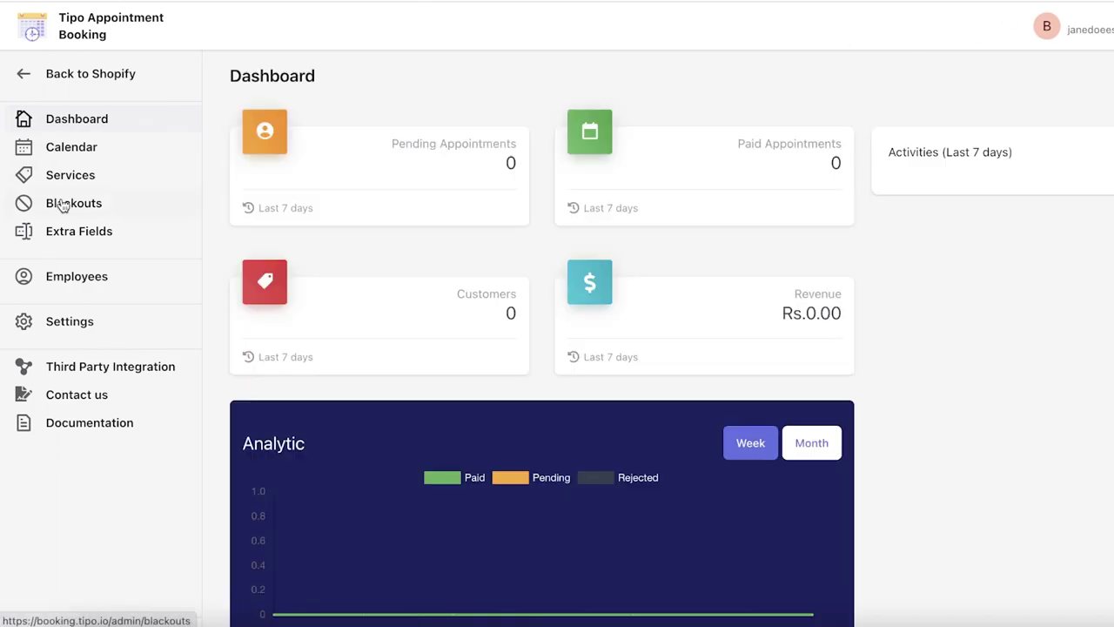
scroll(219, 193, down, 3)
scroll(391, 520, up, 3)
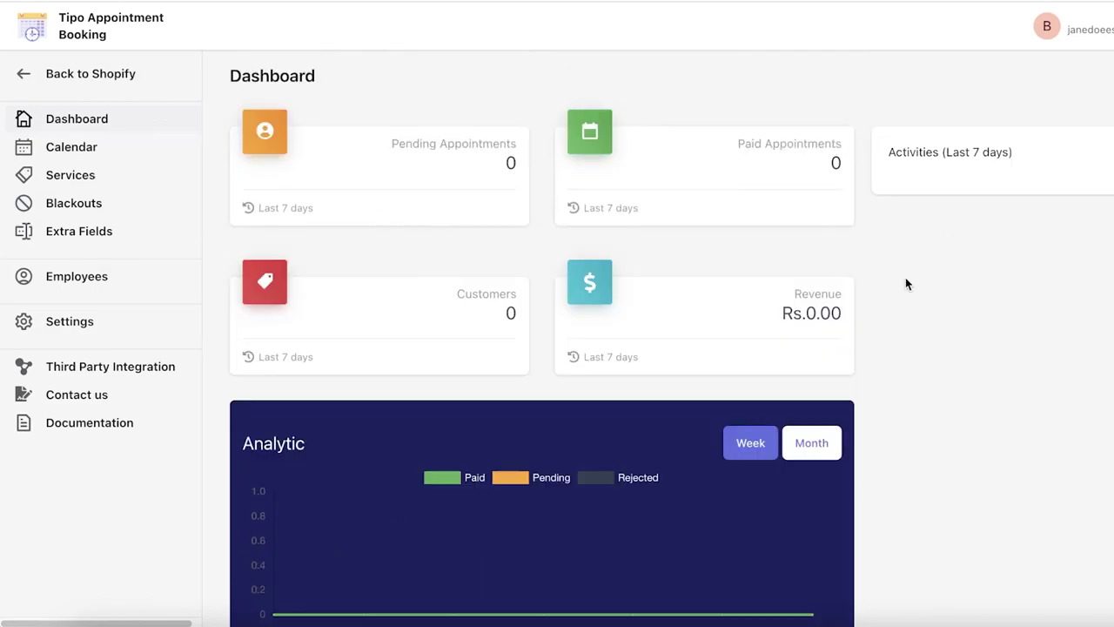
click(77, 77)
scroll(314, 386, down, 5)
scroll(261, 353, up, 5)
Dismiss the trial banner and browse the installed apps list to reach Tipo Appointment Booking
click(995, 94)
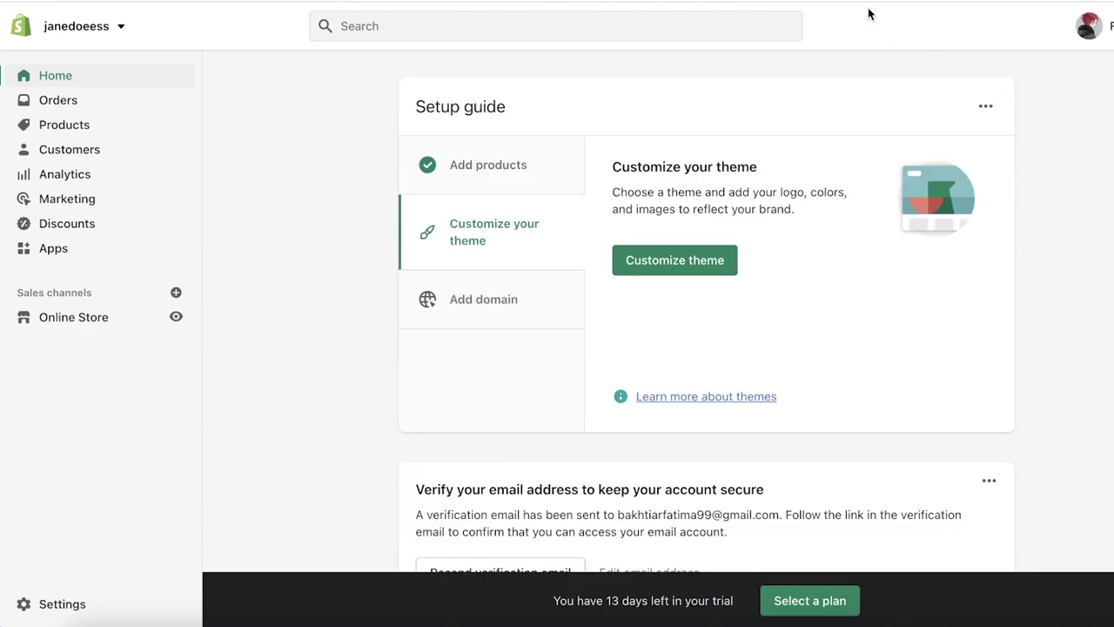
scroll(783, 17, down, 2)
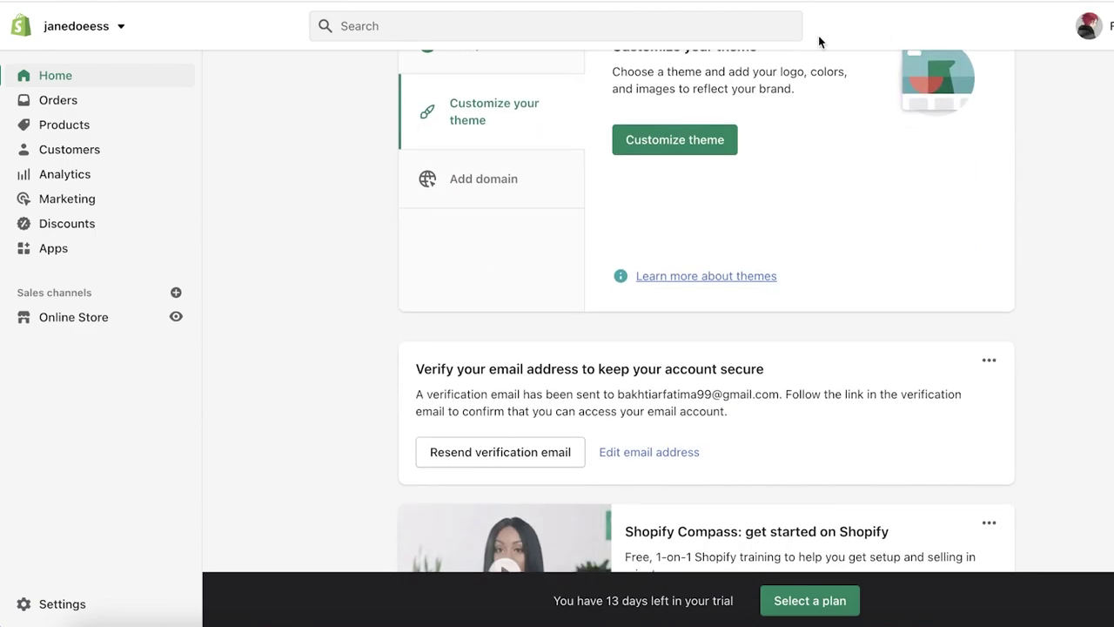
click(67, 253)
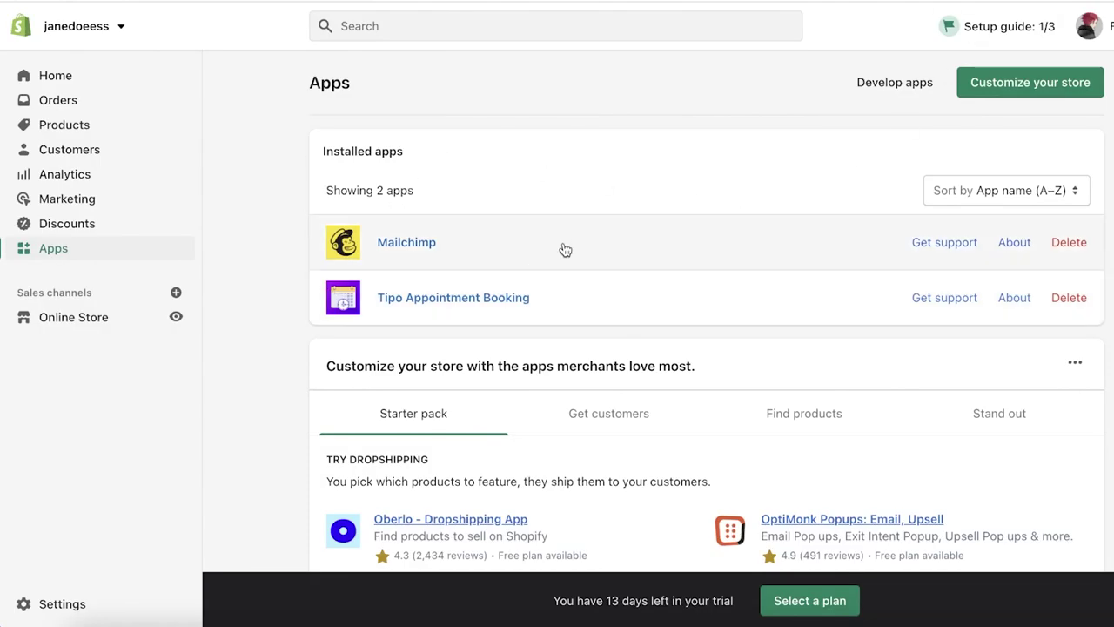
scroll(400, 336, down, 3)
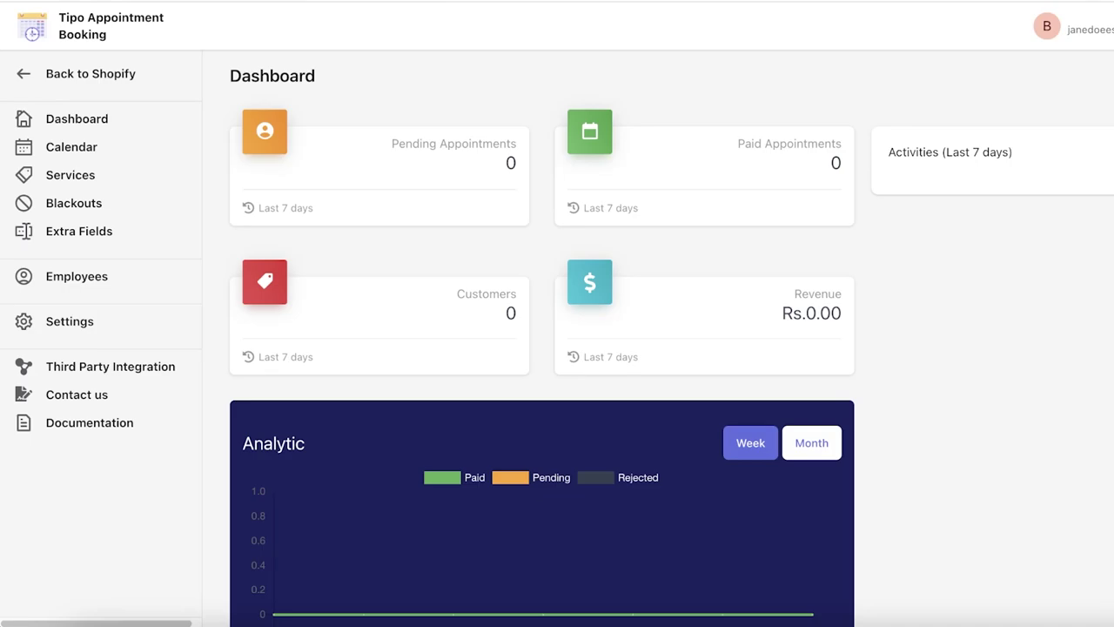
scroll(835, 231, down, 4)
scroll(778, 273, up, 4)
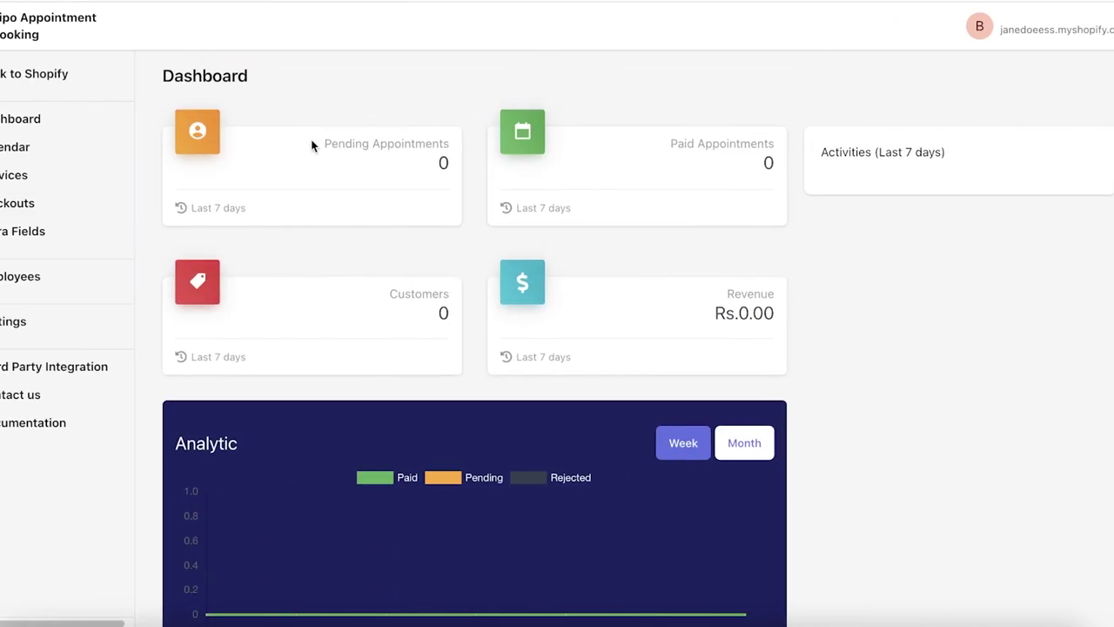
scroll(739, 334, down, 4)
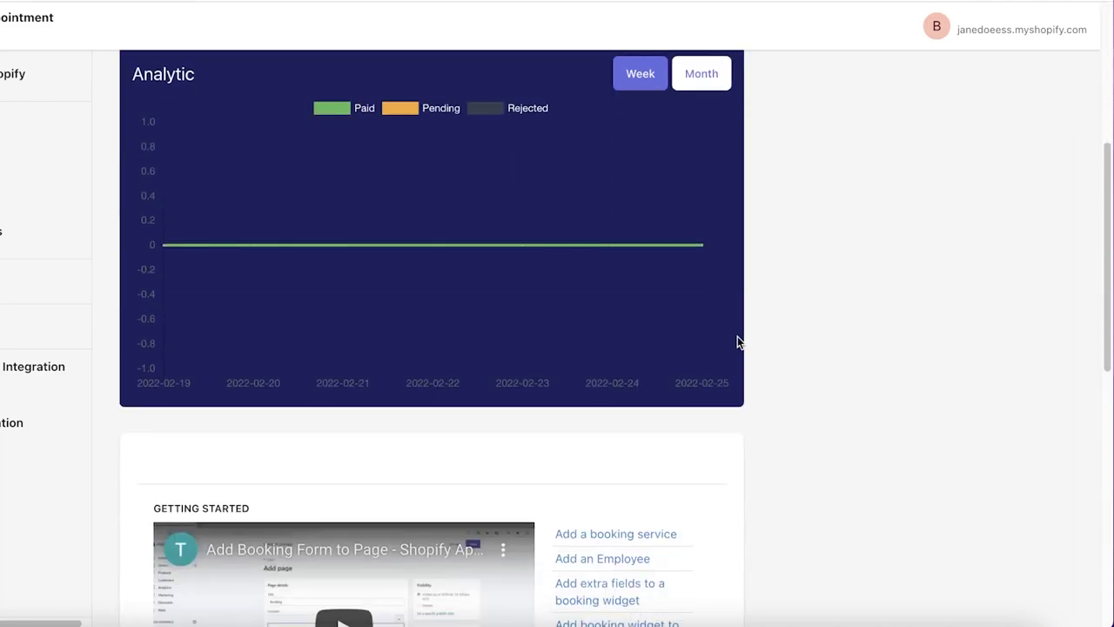
scroll(735, 338, down, 6)
scroll(732, 341, up, 6)
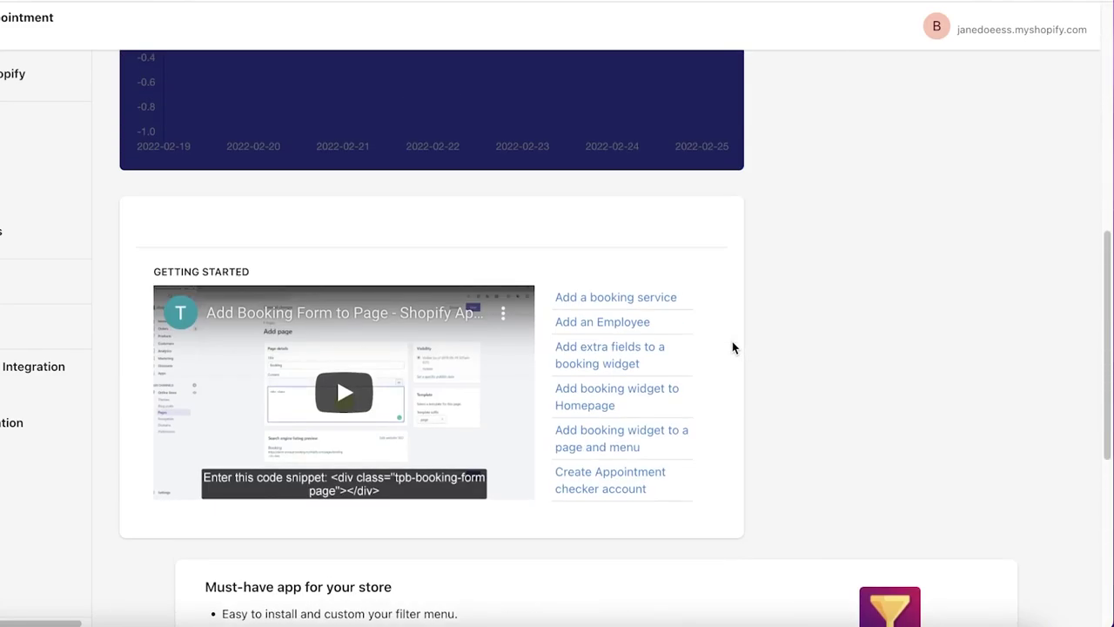
scroll(732, 341, up, 4)
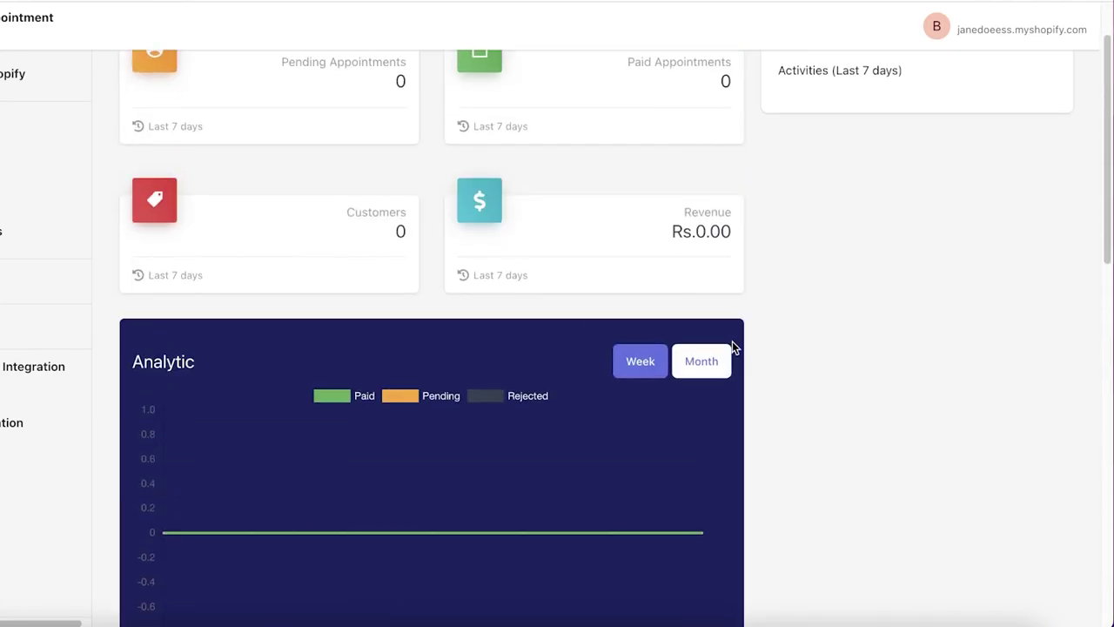
scroll(732, 343, up, 2)
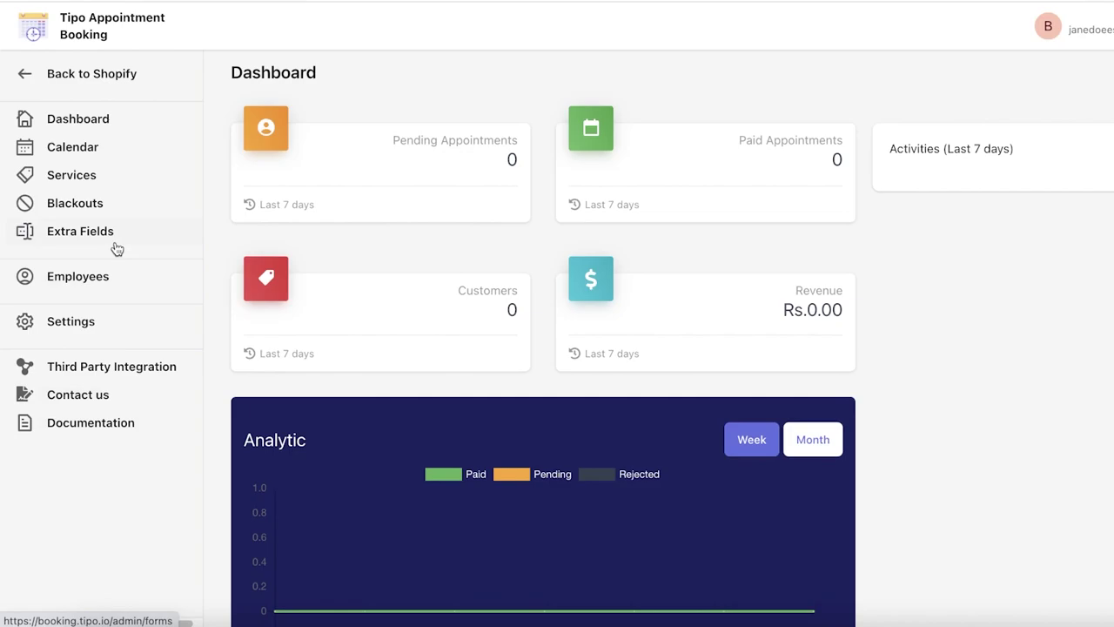
Open the Extra Fields page of the Tipo booking app
click(115, 249)
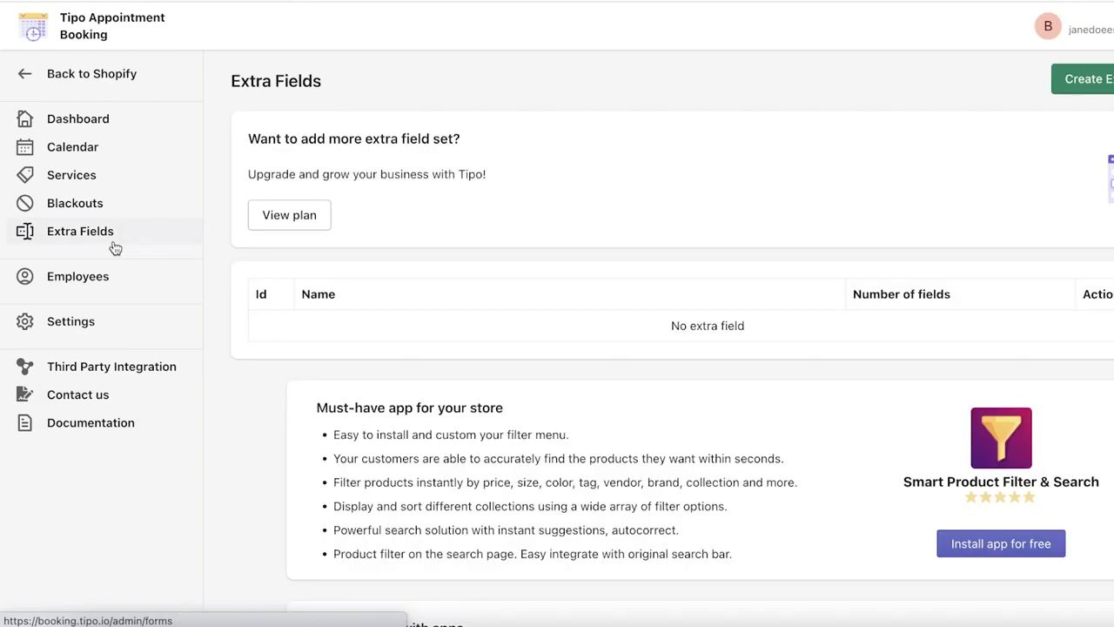
scroll(472, 417, down, 4)
scroll(296, 268, up, 4)
Try creating new extra fields and review the FREE vs PRO table, PRO at USD 14.90/mo
click(1016, 78)
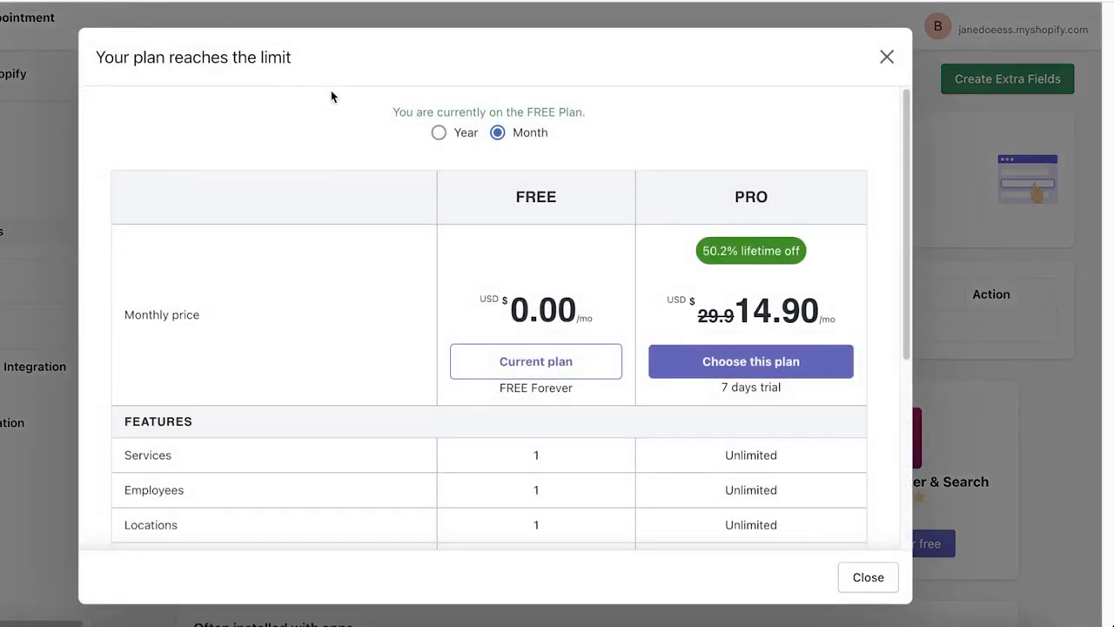
scroll(663, 305, down, 1)
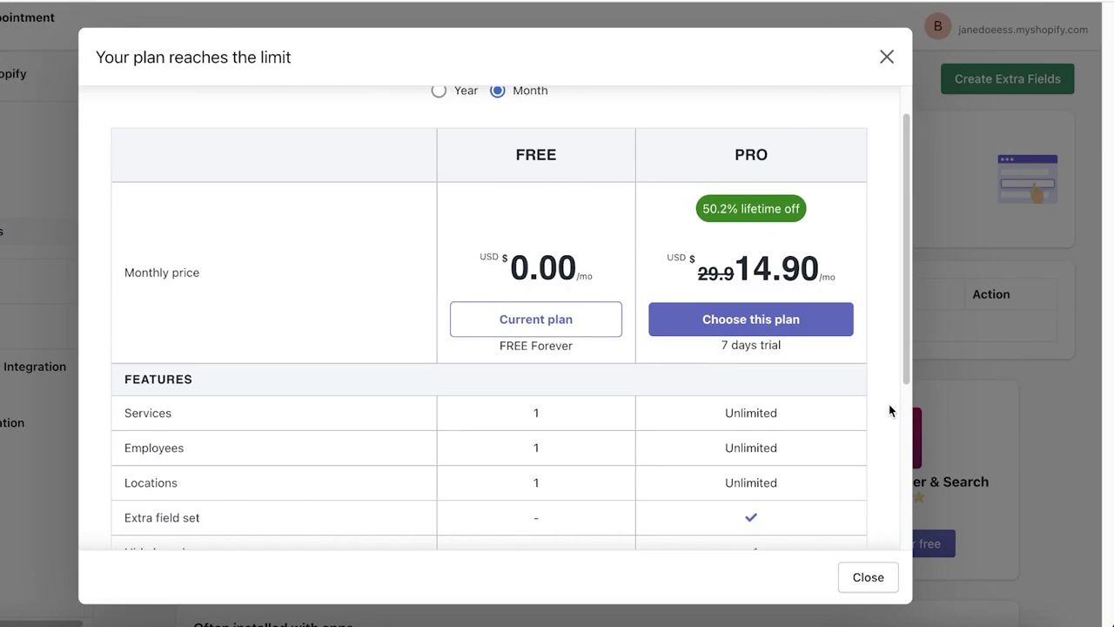
scroll(853, 383, down, 3)
scroll(621, 276, up, 2)
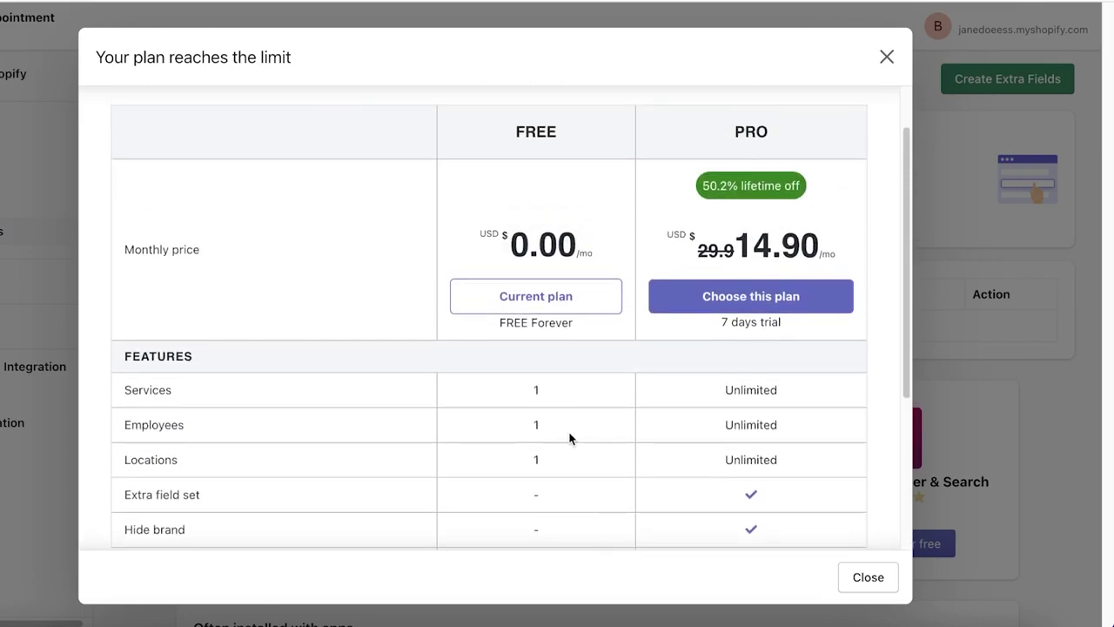
scroll(596, 433, down, 3)
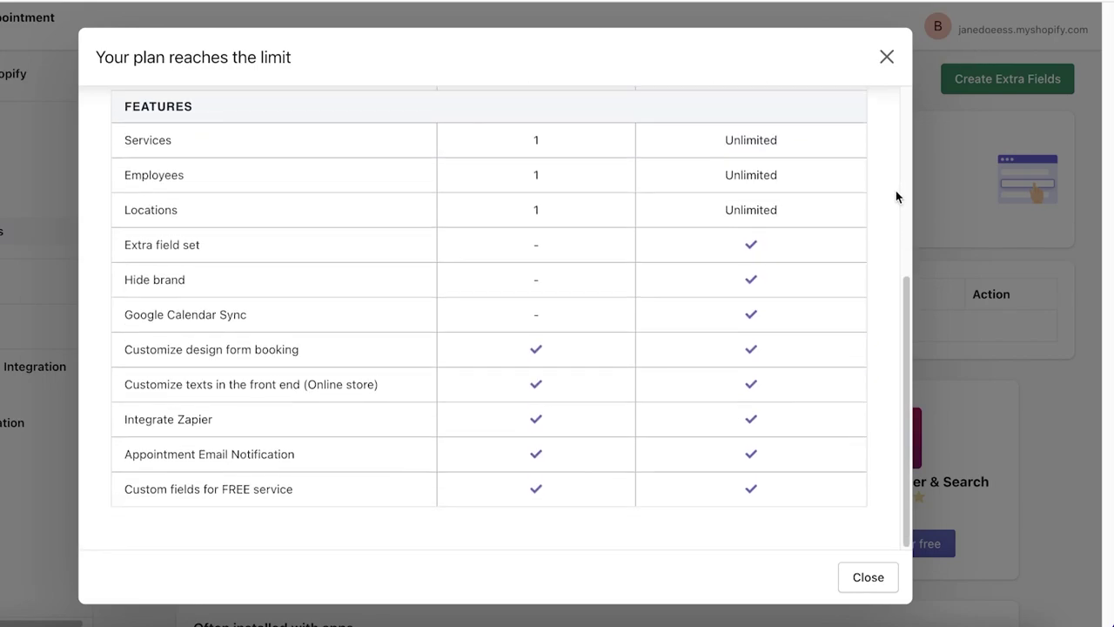
scroll(895, 190, up, 4)
scroll(904, 187, down, 3)
scroll(904, 187, up, 3)
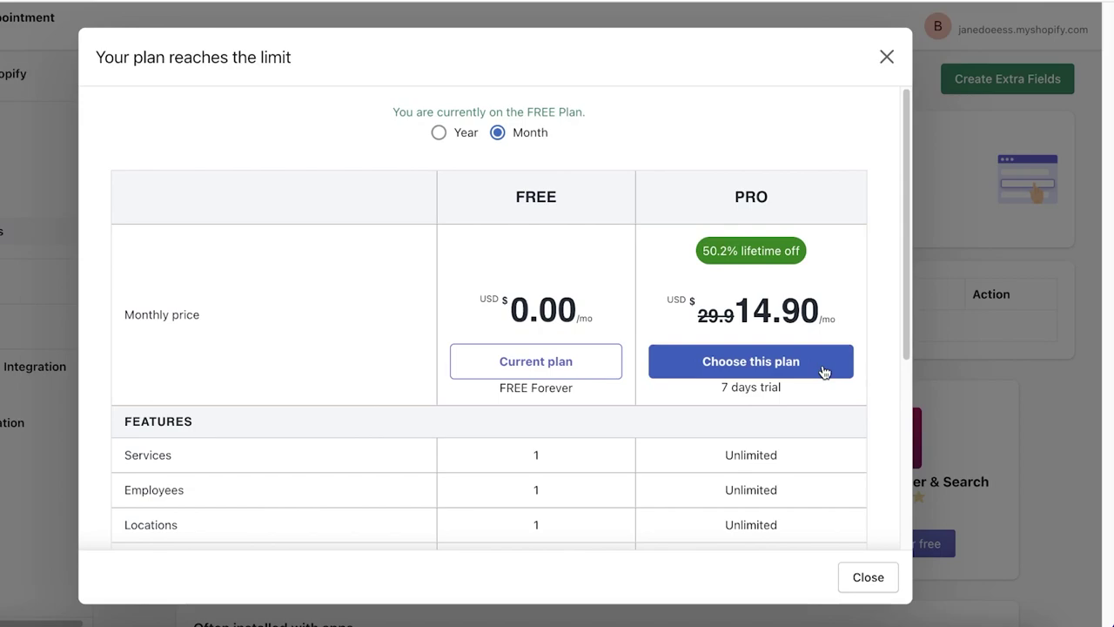
scroll(722, 191, down, 3)
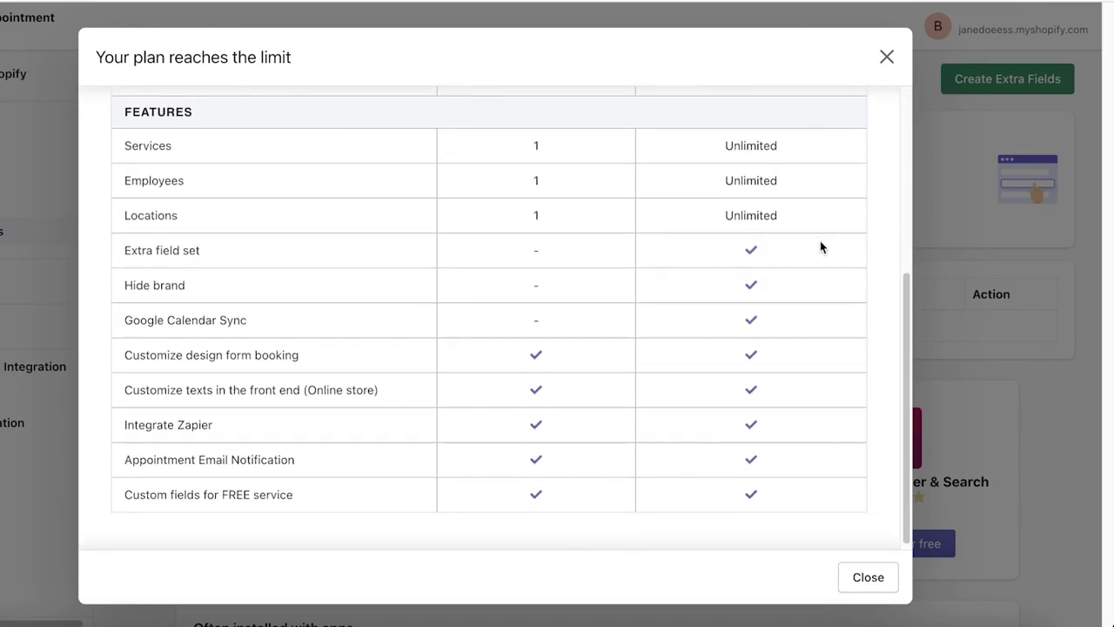
scroll(819, 244, up, 3)
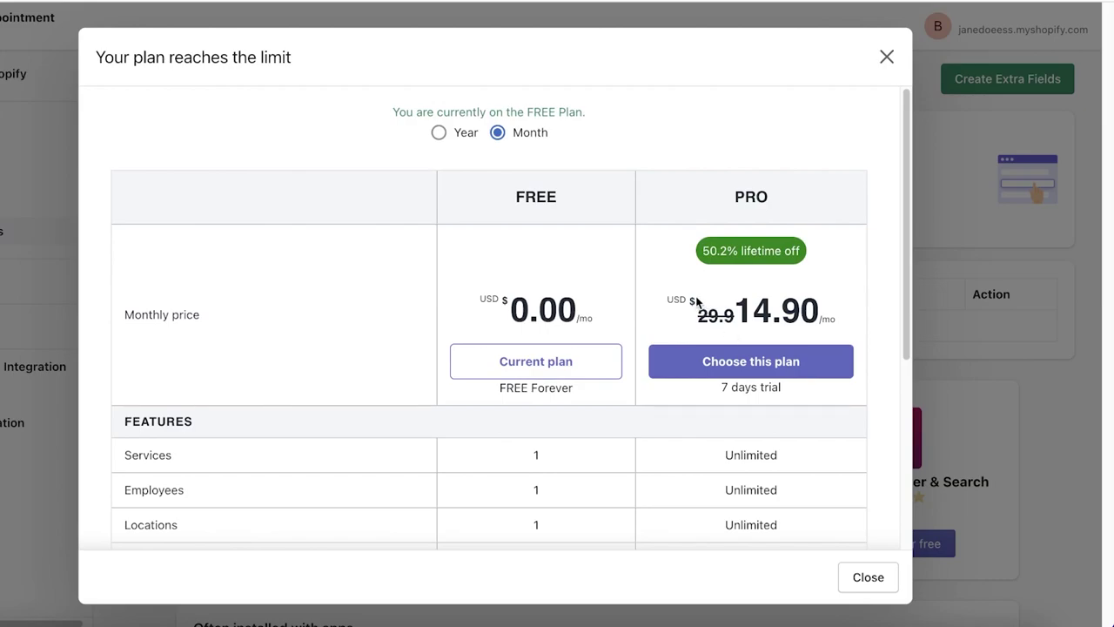
scroll(589, 261, down, 1)
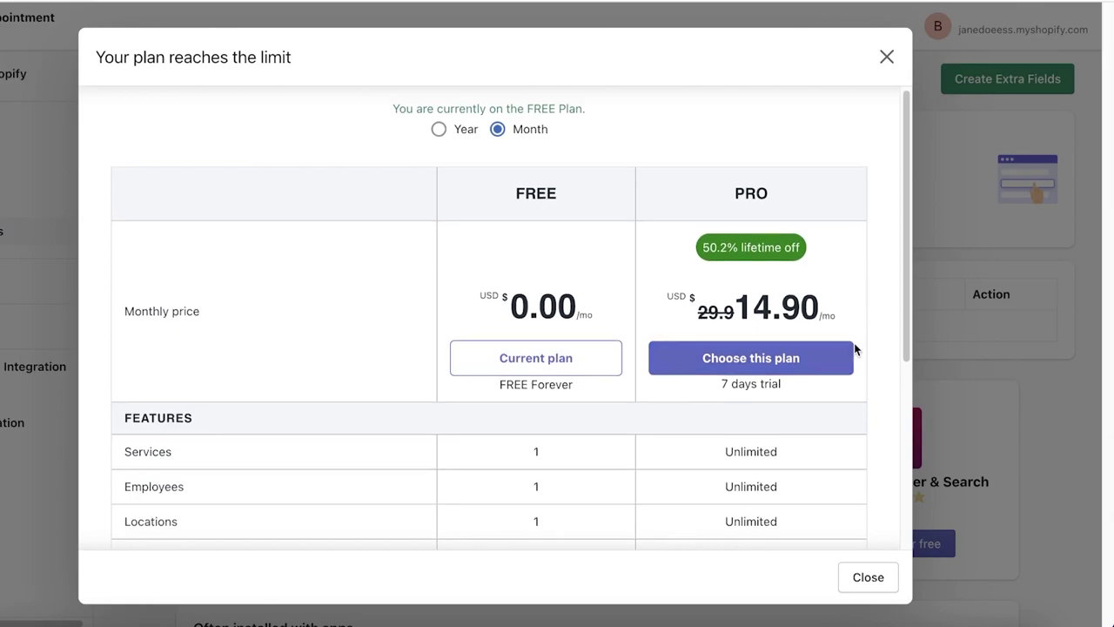
scroll(758, 289, down, 5)
scroll(754, 296, up, 4)
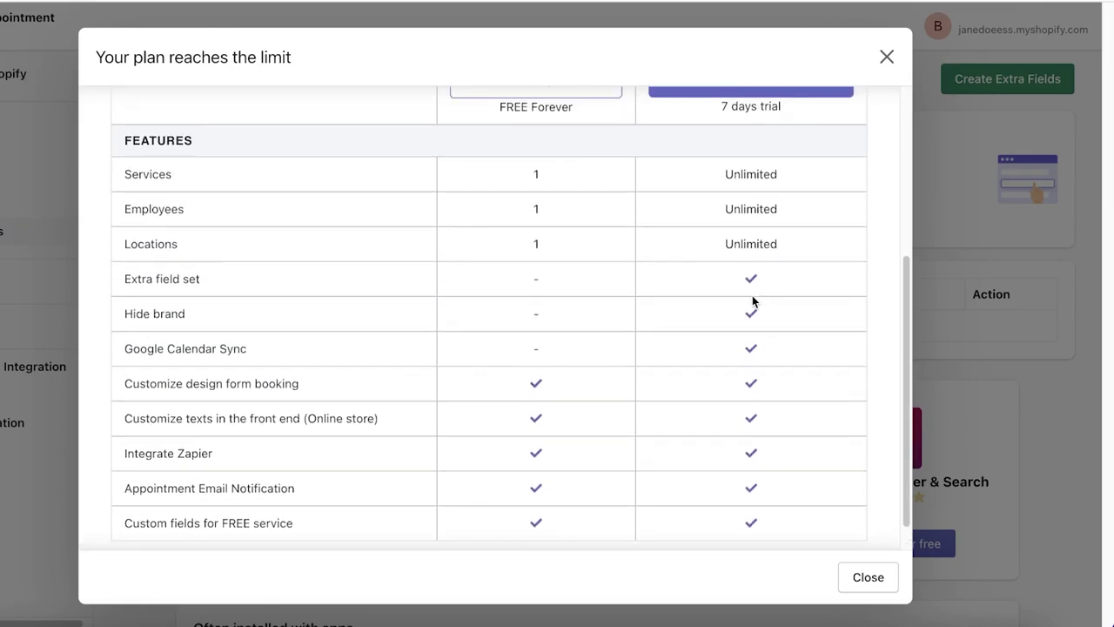
scroll(726, 287, down, 4)
scroll(661, 348, up, 5)
scroll(660, 349, down, 3)
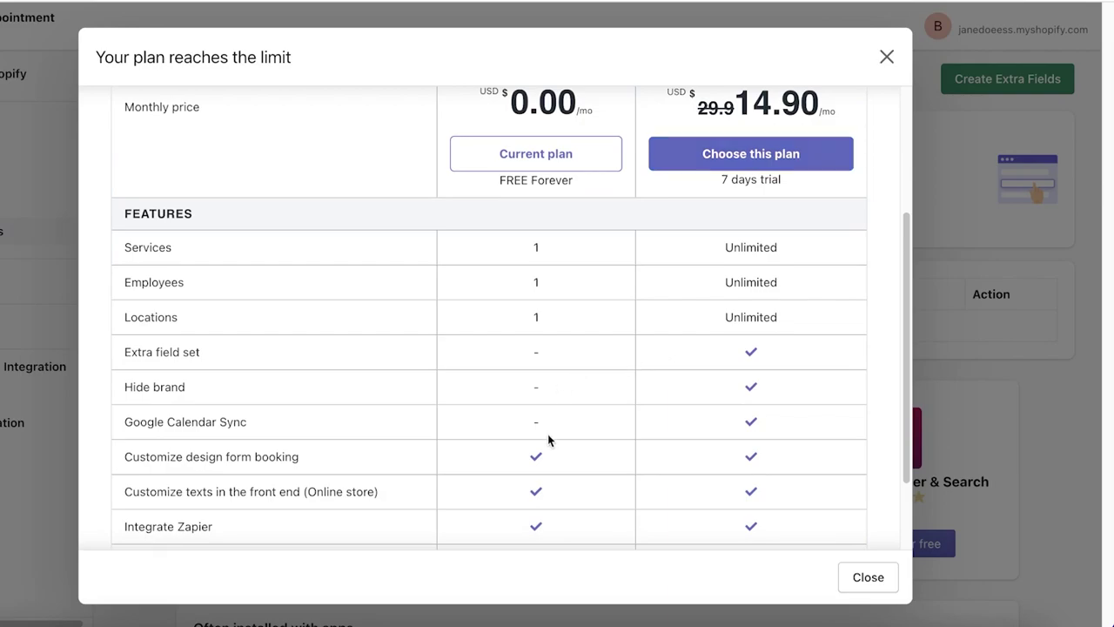
scroll(726, 406, down, 2)
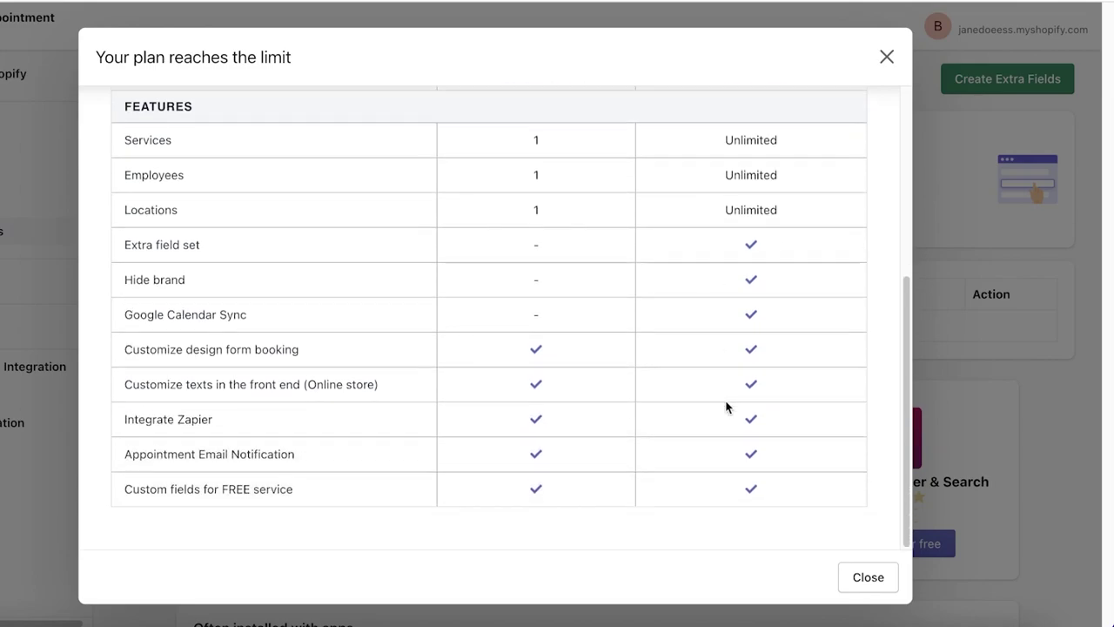
scroll(724, 405, up, 4)
scroll(453, 246, down, 4)
scroll(792, 177, up, 4)
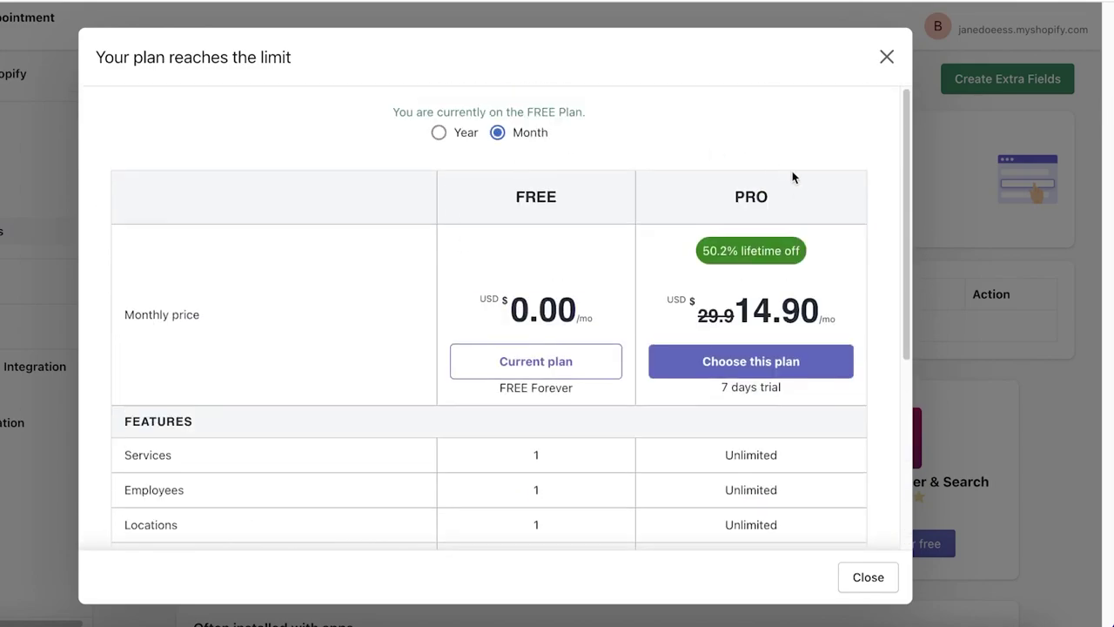
Close the plan-limit dialog and open plan selection showing Basic $29, Shopify $79, Advanced $299
click(879, 61)
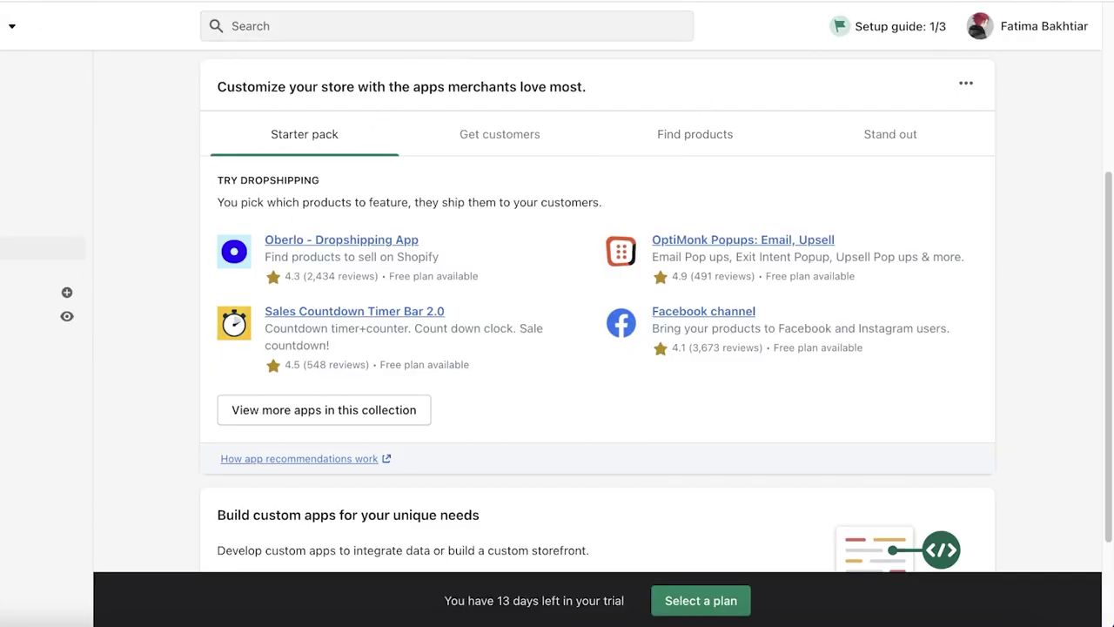
scroll(597, 301, up, 1)
scroll(597, 301, down, 1)
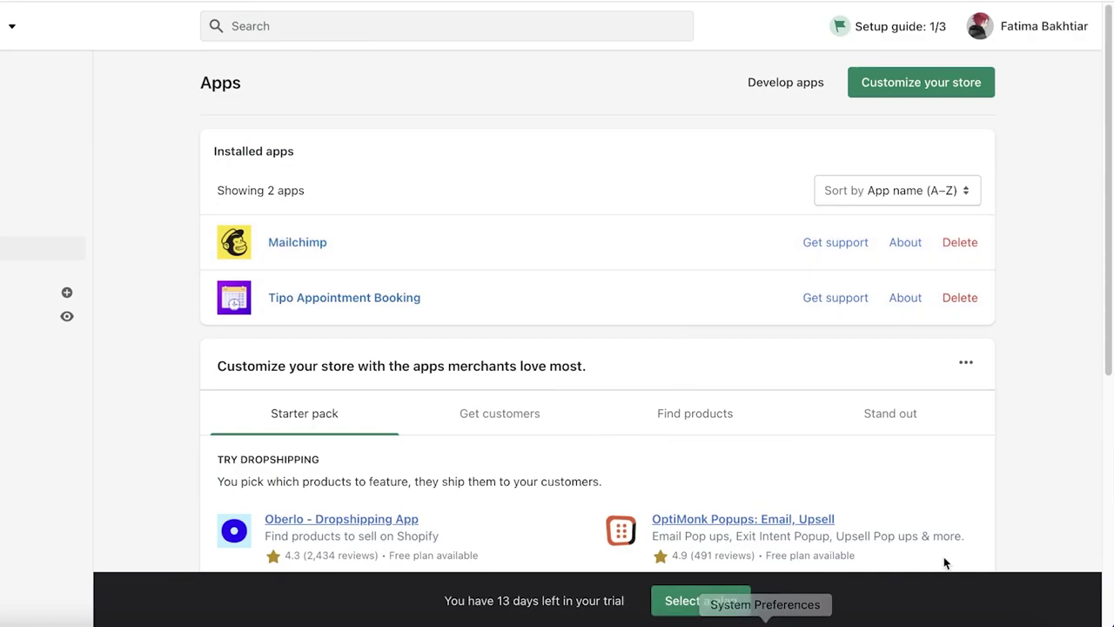
click(729, 592)
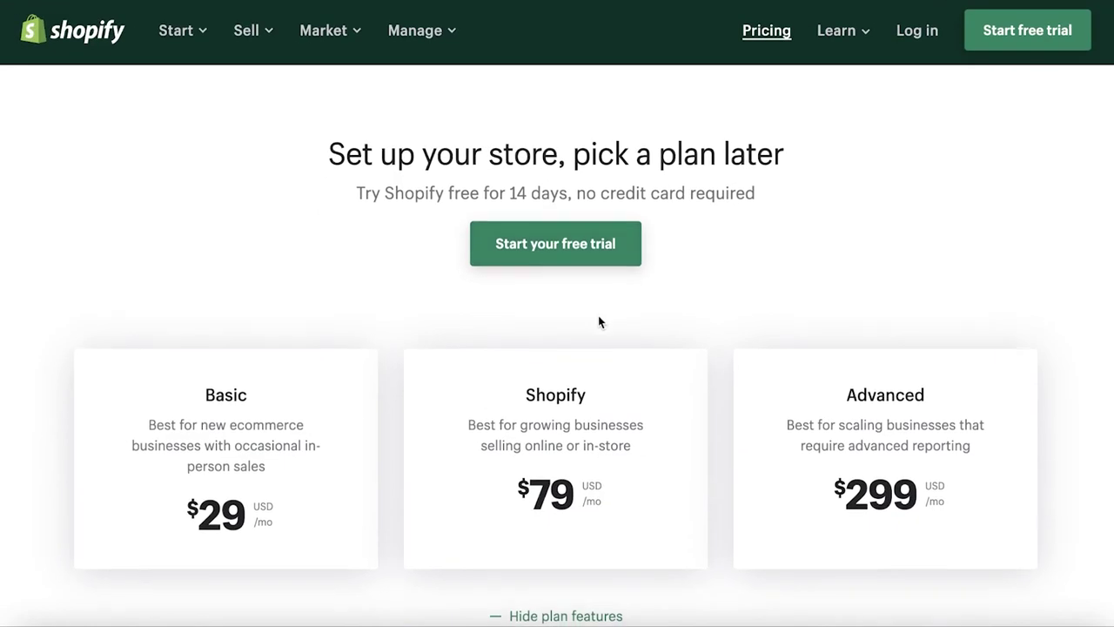
scroll(598, 322, down, 1)
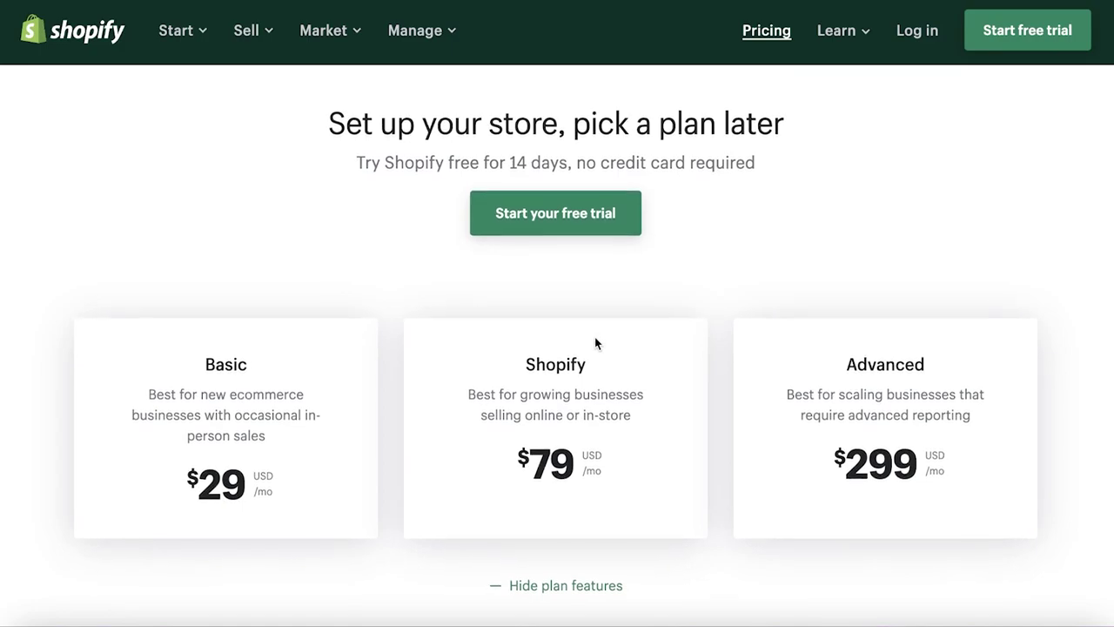
Read through the Pricing page's feature comparison table for the Basic, Shopify and Advanced plans
scroll(32, 264, down, 2)
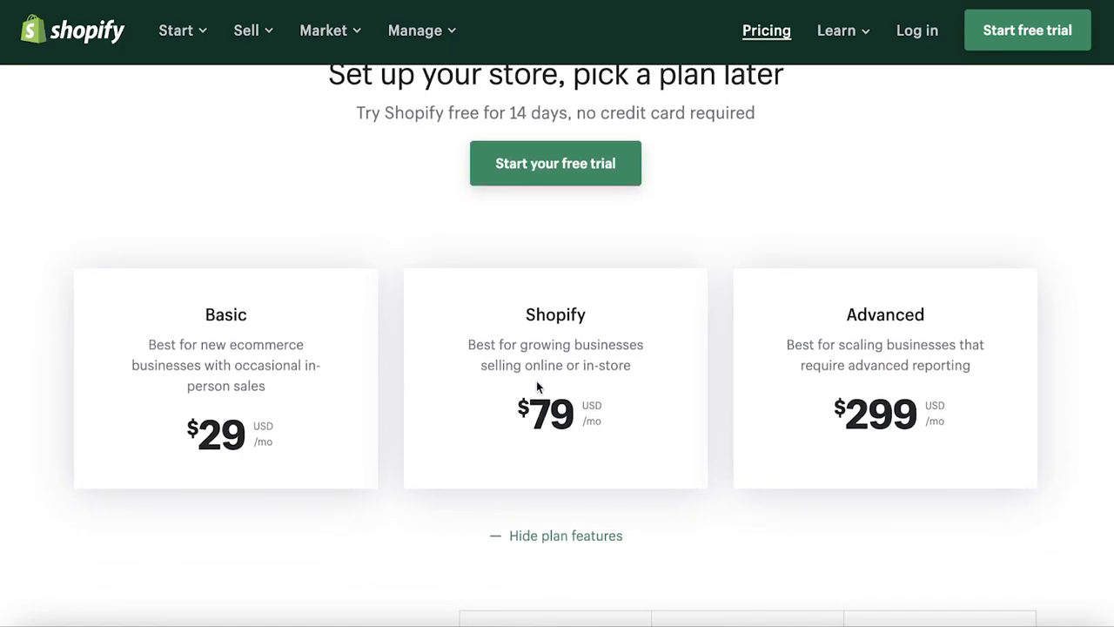
scroll(660, 367, down, 1)
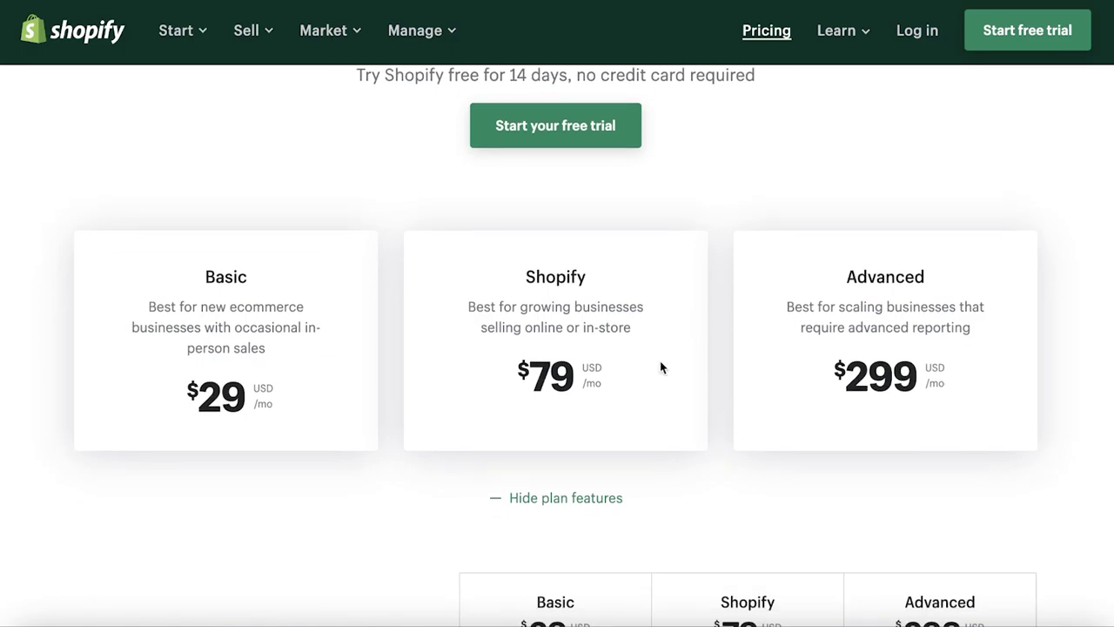
scroll(660, 367, down, 3)
scroll(659, 368, down, 3)
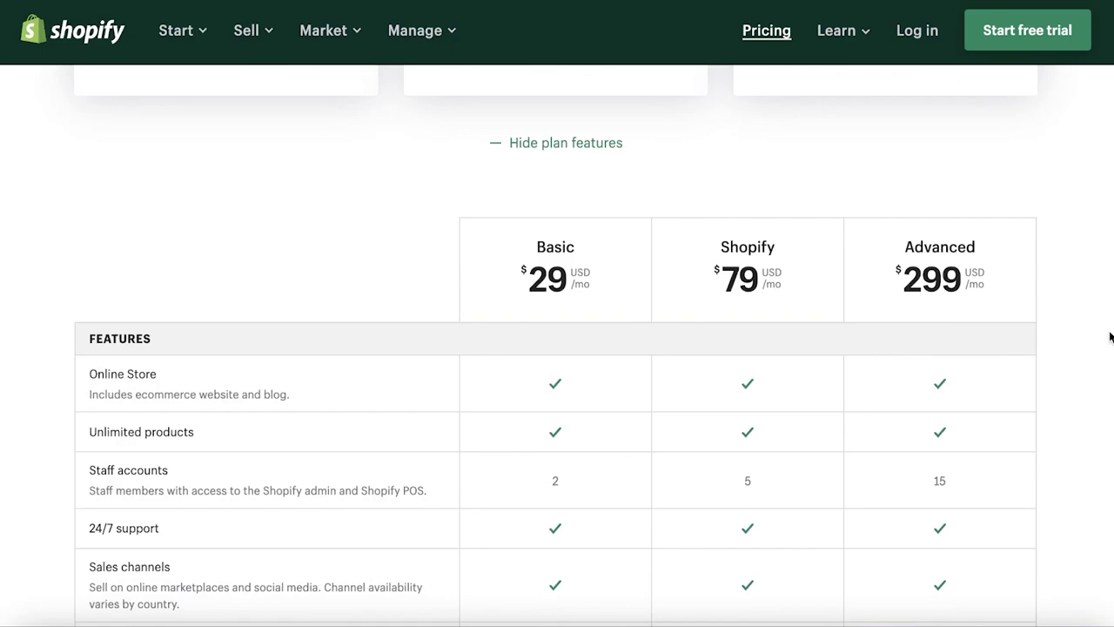
scroll(1109, 336, down, 1)
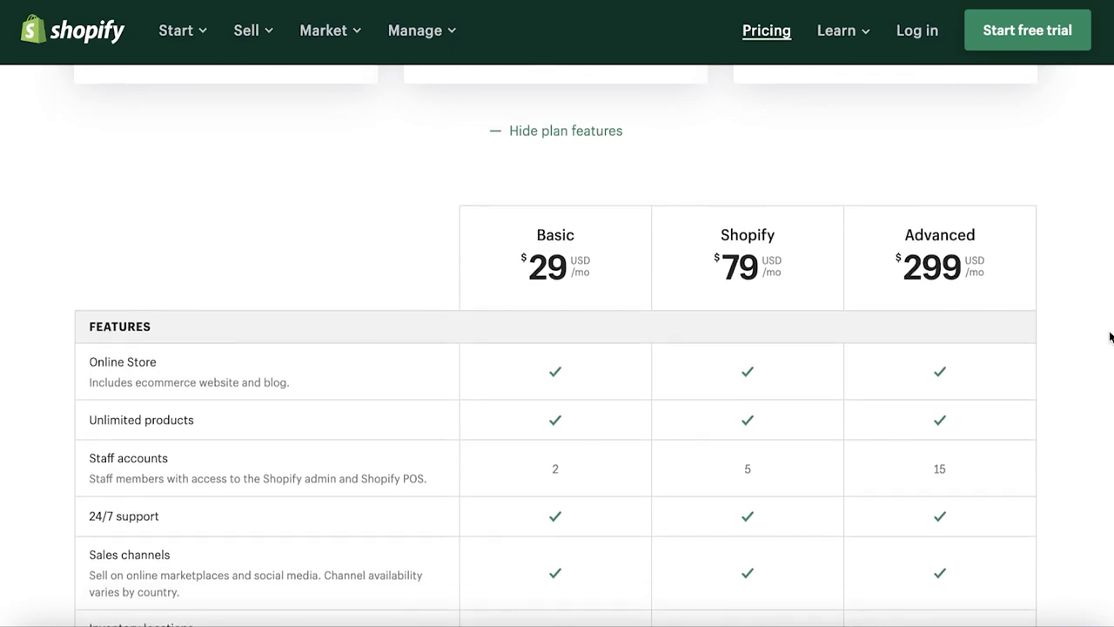
scroll(1110, 337, down, 3)
scroll(1109, 337, up, 3)
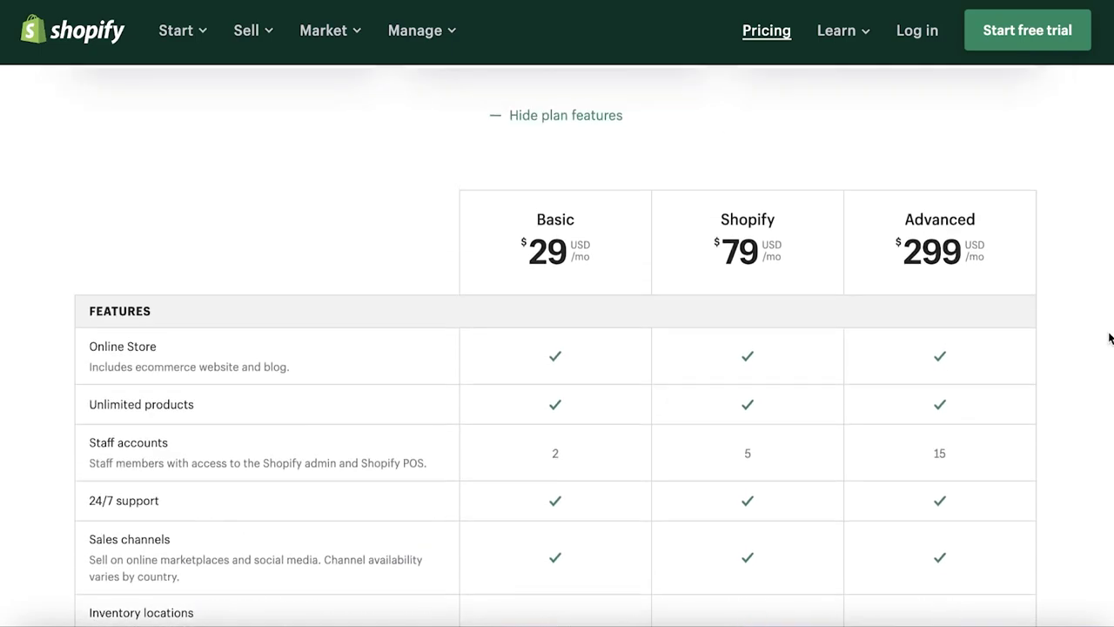
scroll(1109, 337, down, 2)
scroll(1110, 338, down, 4)
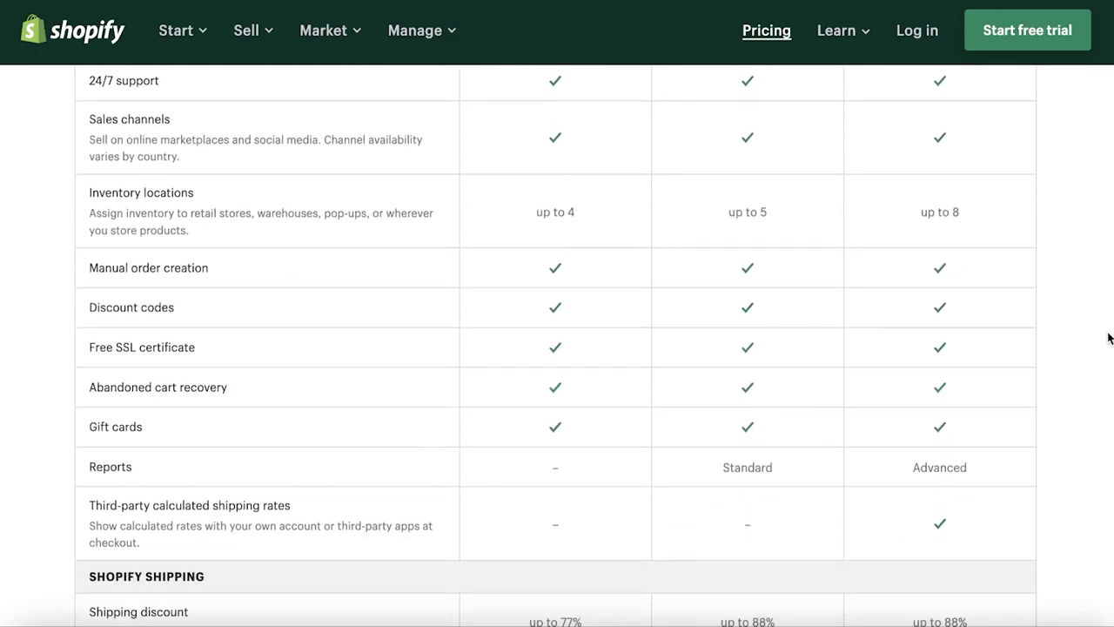
scroll(1092, 353, down, 7)
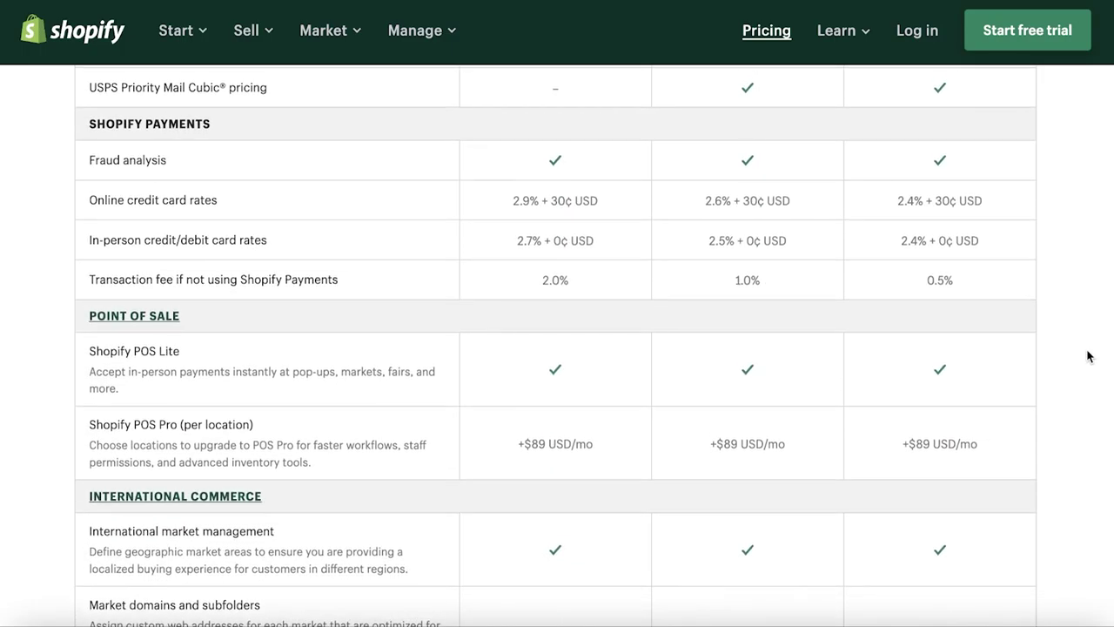
scroll(1088, 356, down, 1)
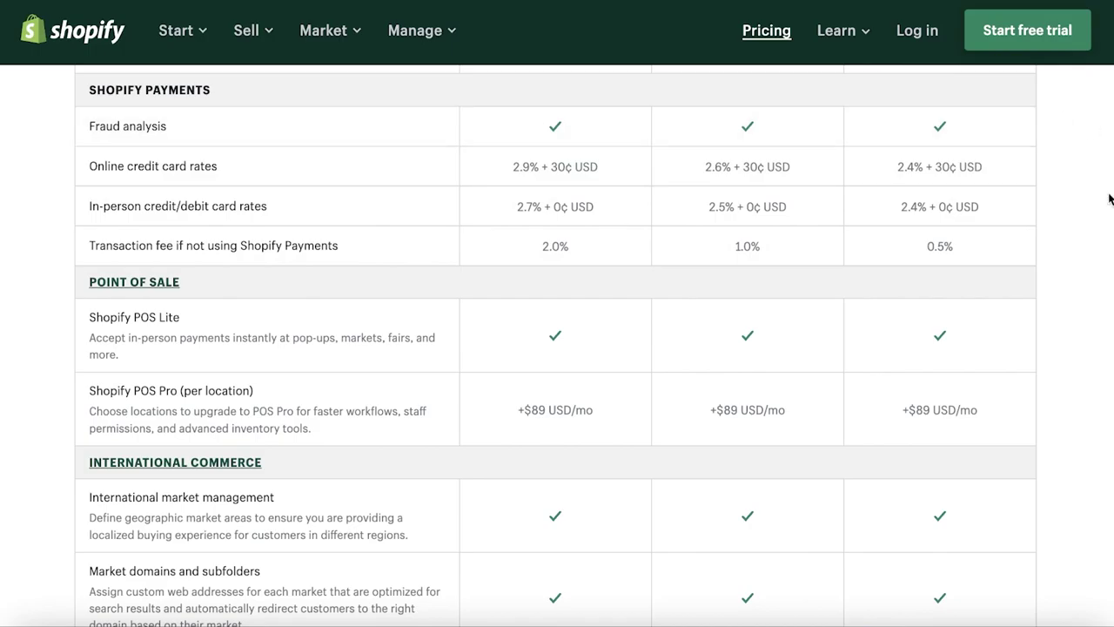
scroll(1063, 254, down, 1)
scroll(600, 304, down, 3)
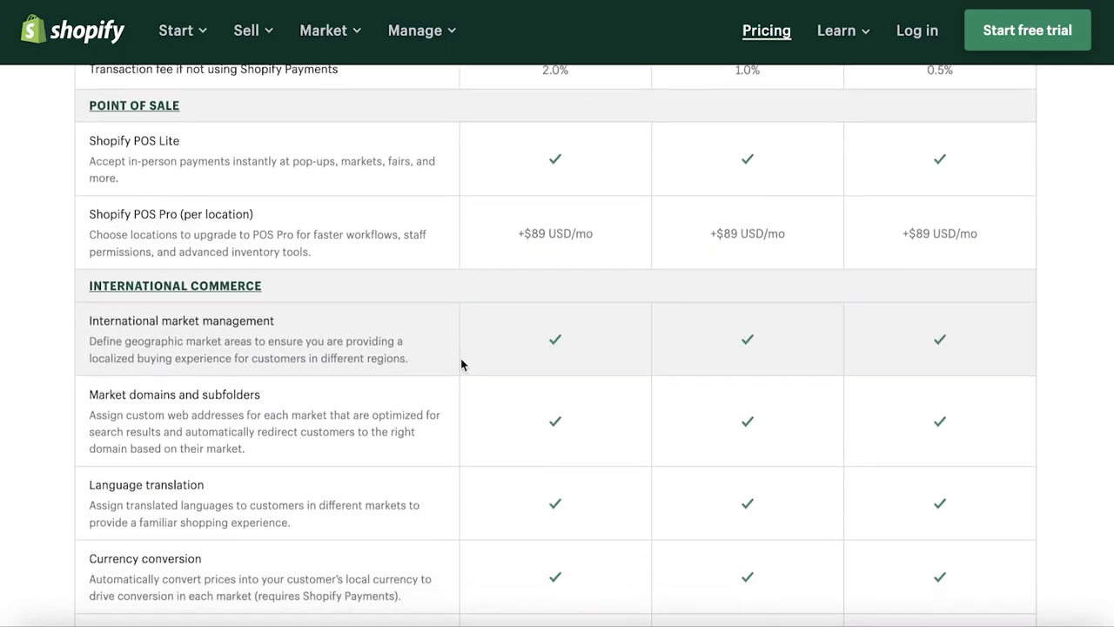
scroll(539, 315, down, 10)
scroll(527, 334, up, 9)
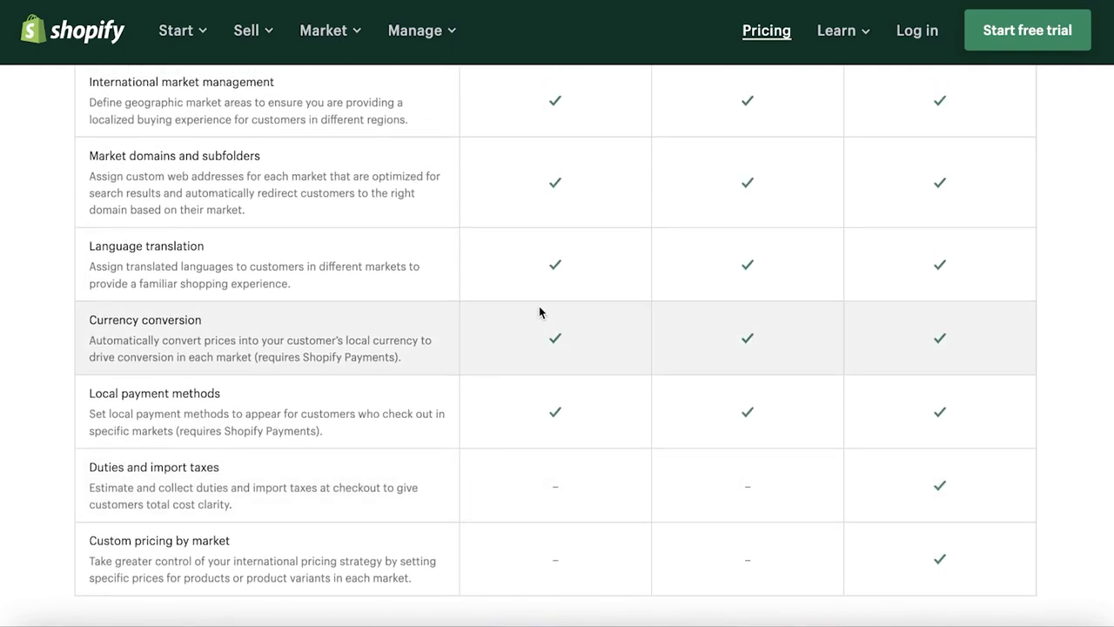
scroll(538, 306, up, 15)
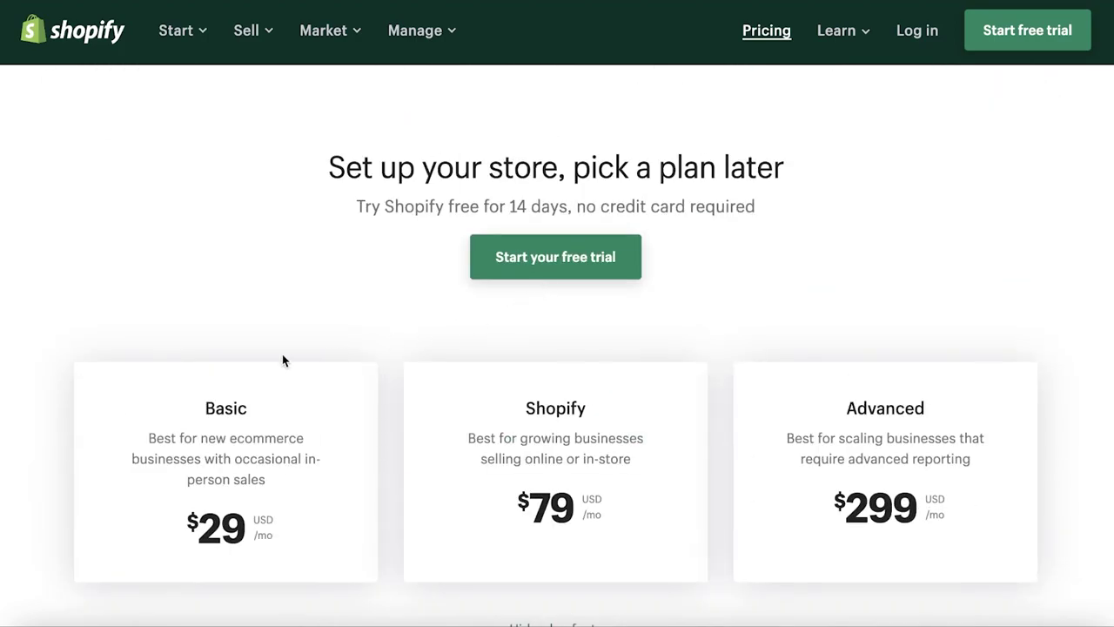
scroll(279, 361, down, 1)
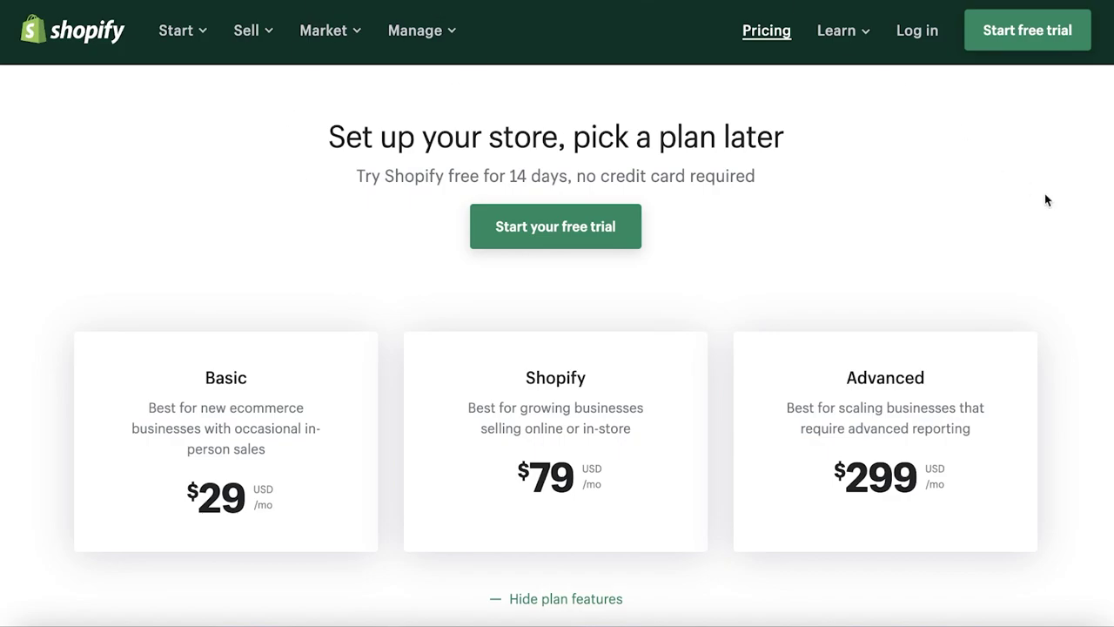
scroll(1053, 217, down, 9)
scroll(827, 304, up, 5)
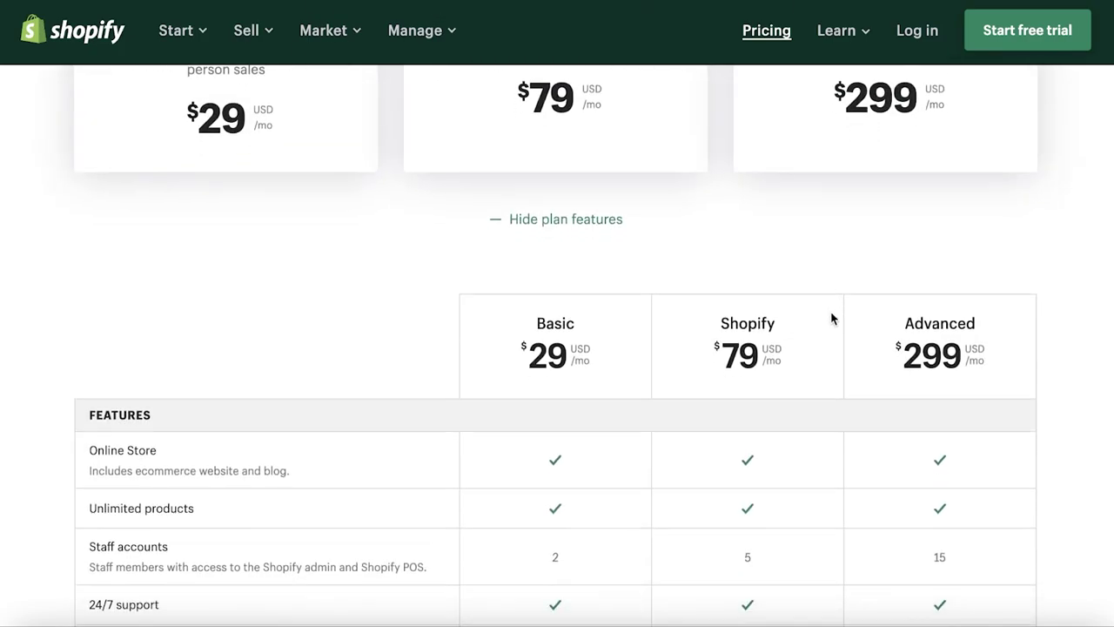
scroll(830, 318, down, 3)
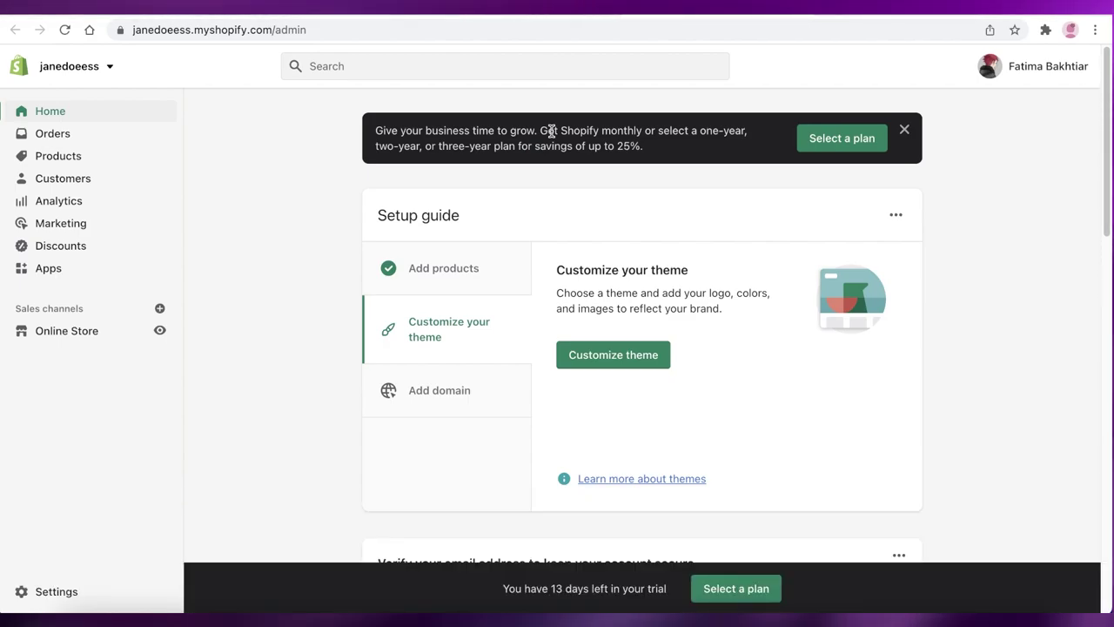
scroll(557, 165, down, 3)
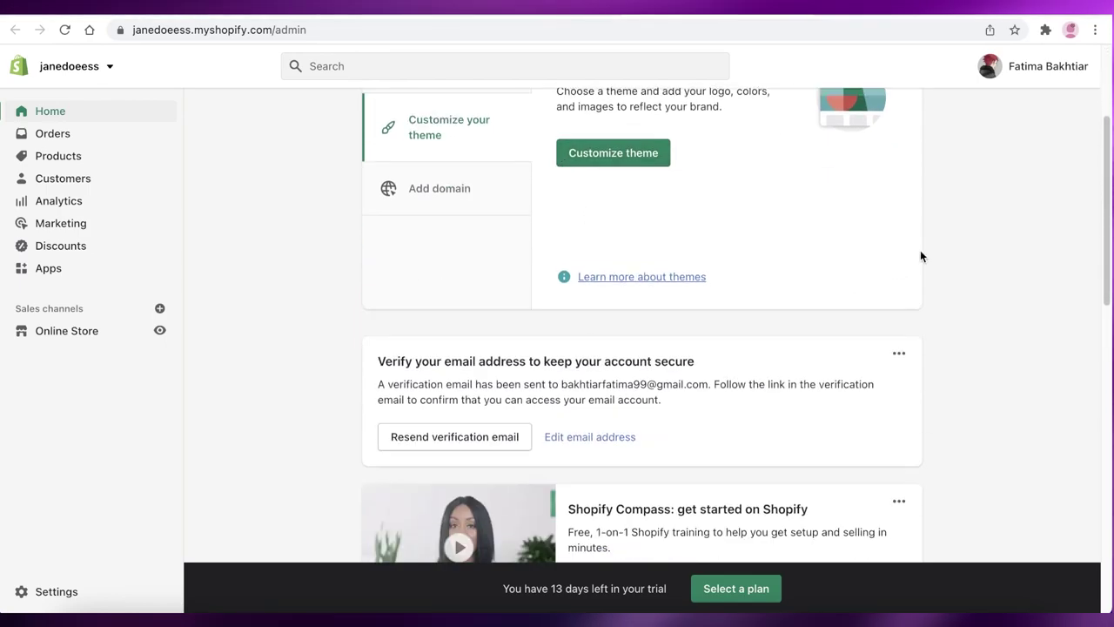
scroll(920, 253, down, 7)
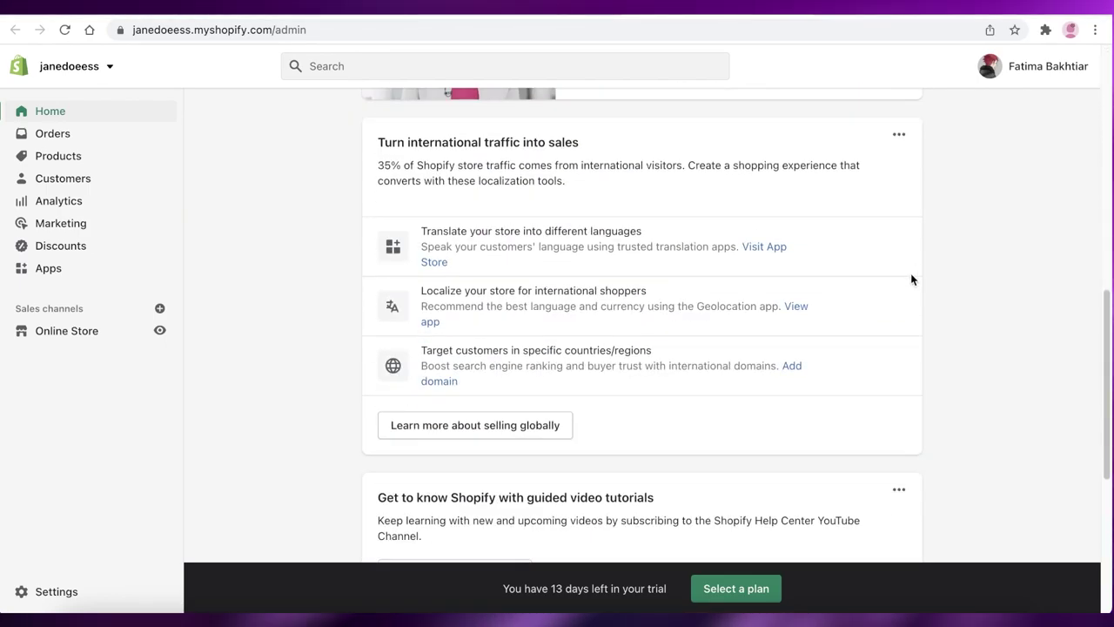